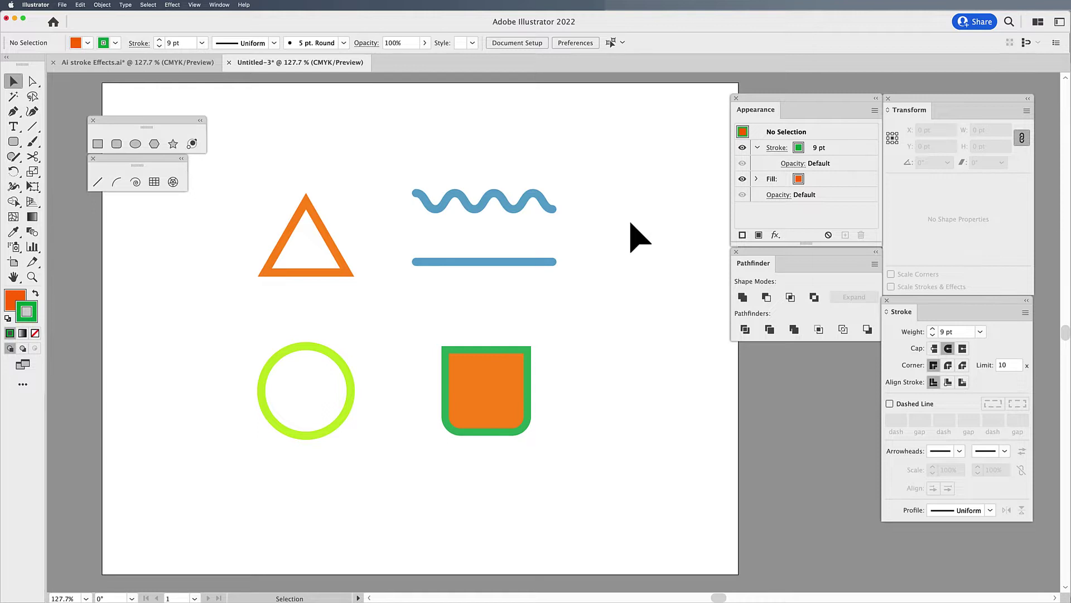
Step: Convert the straight blue line's stroke into a filled shape with Object > Path > Outline Stroke
left_click(521, 262)
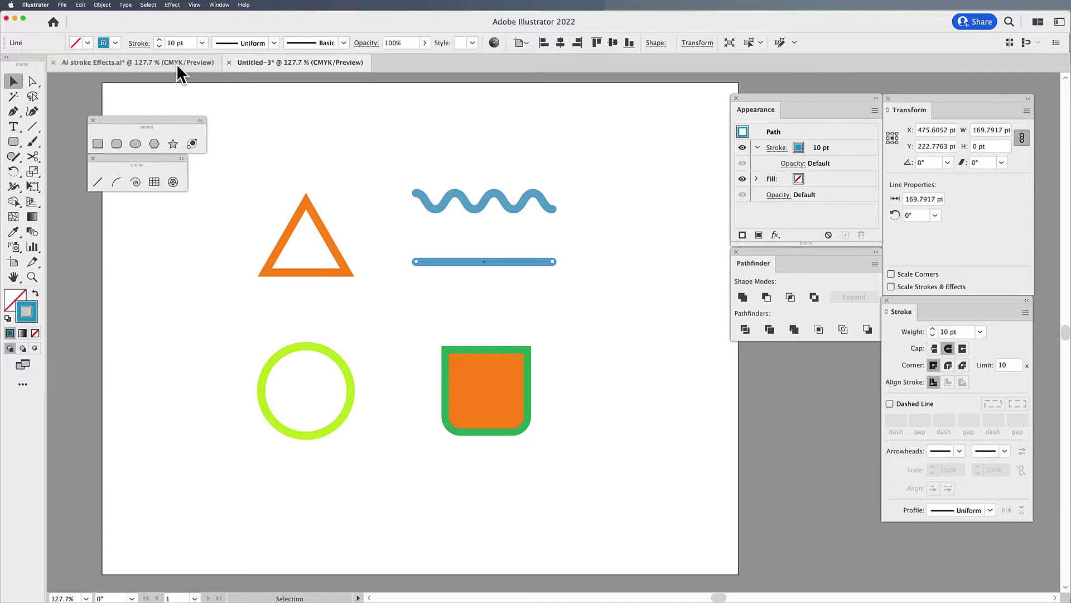
left_click(104, 6)
mouse_move(112, 216)
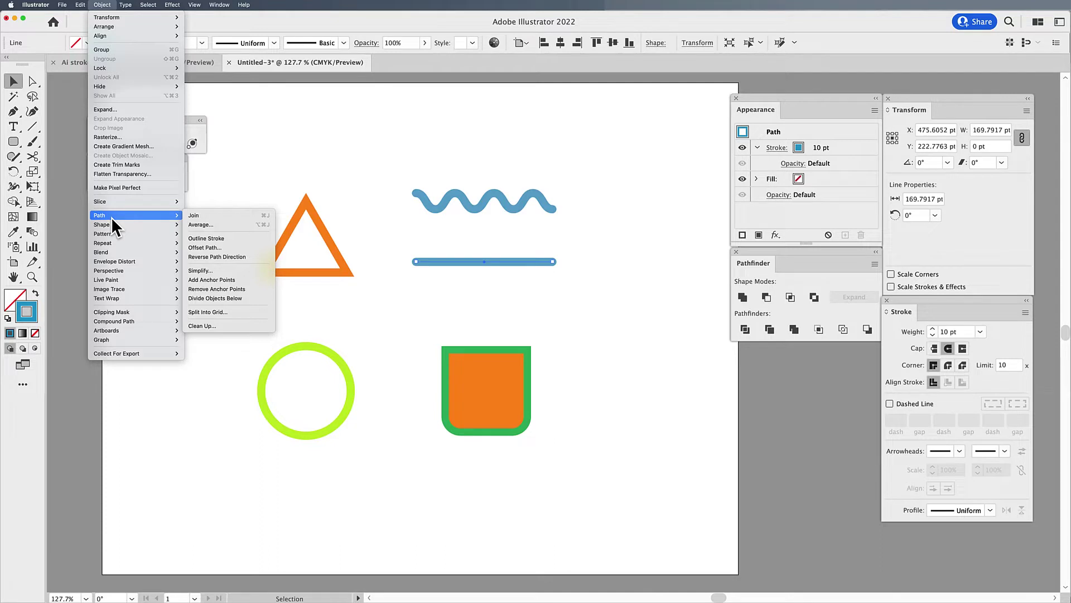
left_click(232, 240)
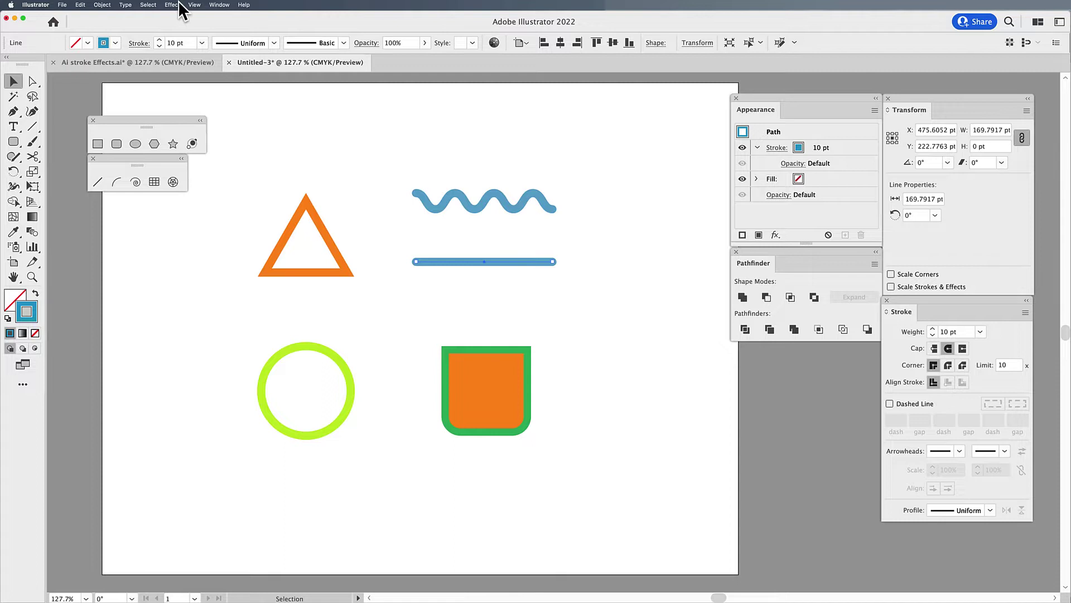
Step: Switch the artwork to Outline view, clear the selection, then return to Preview view
left_click(197, 5)
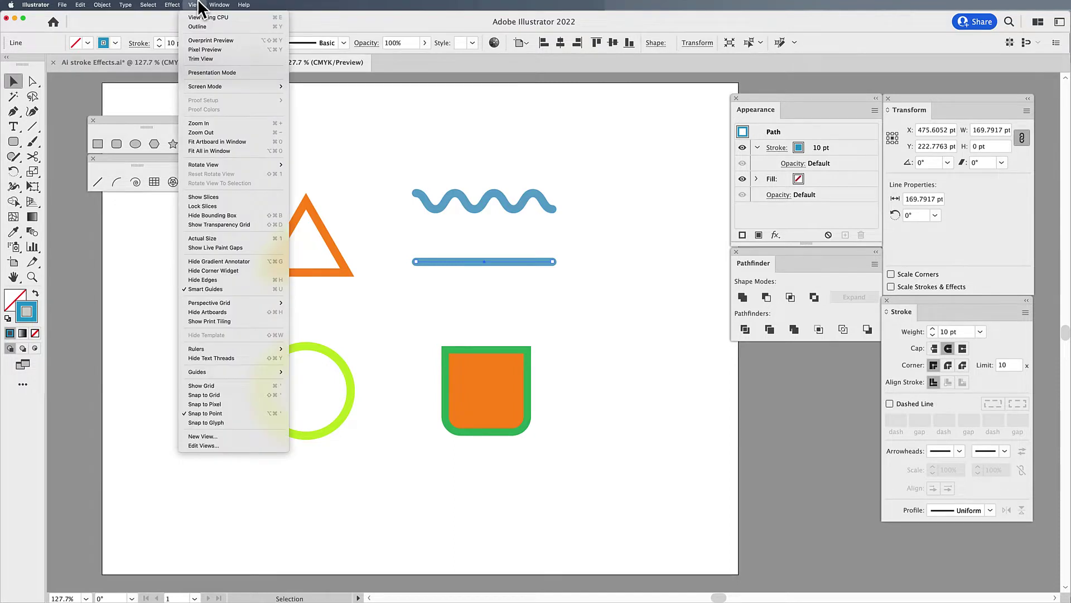
left_click(199, 27)
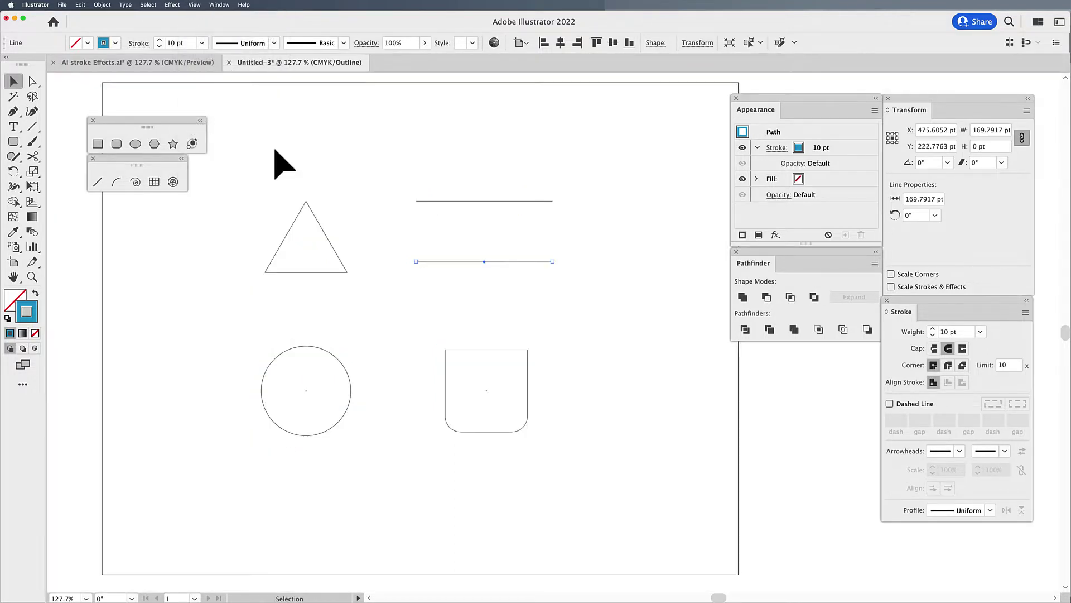
left_click(269, 185)
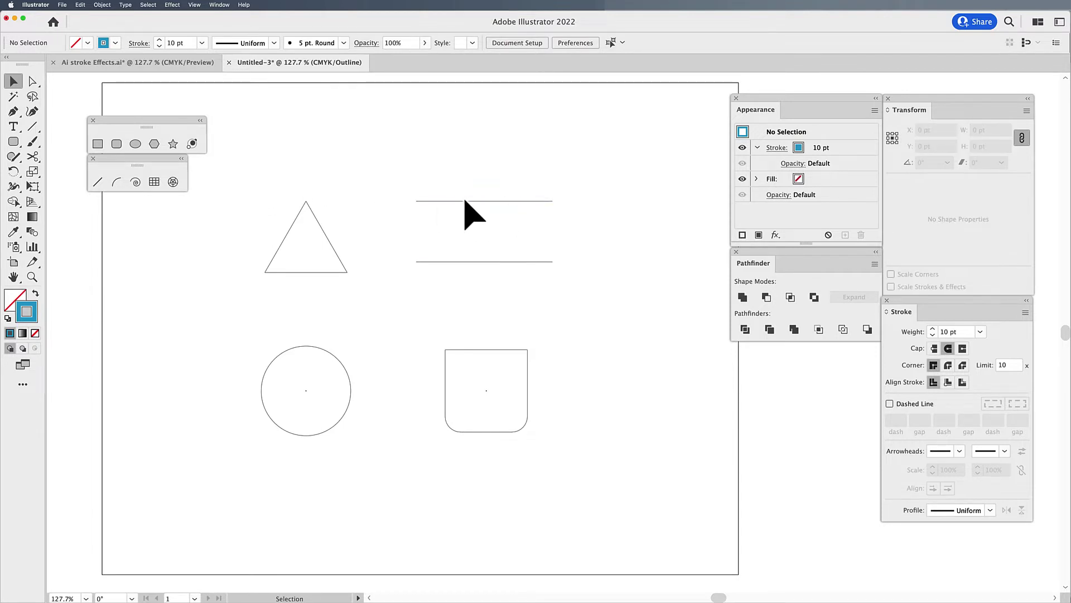
left_click(194, 5)
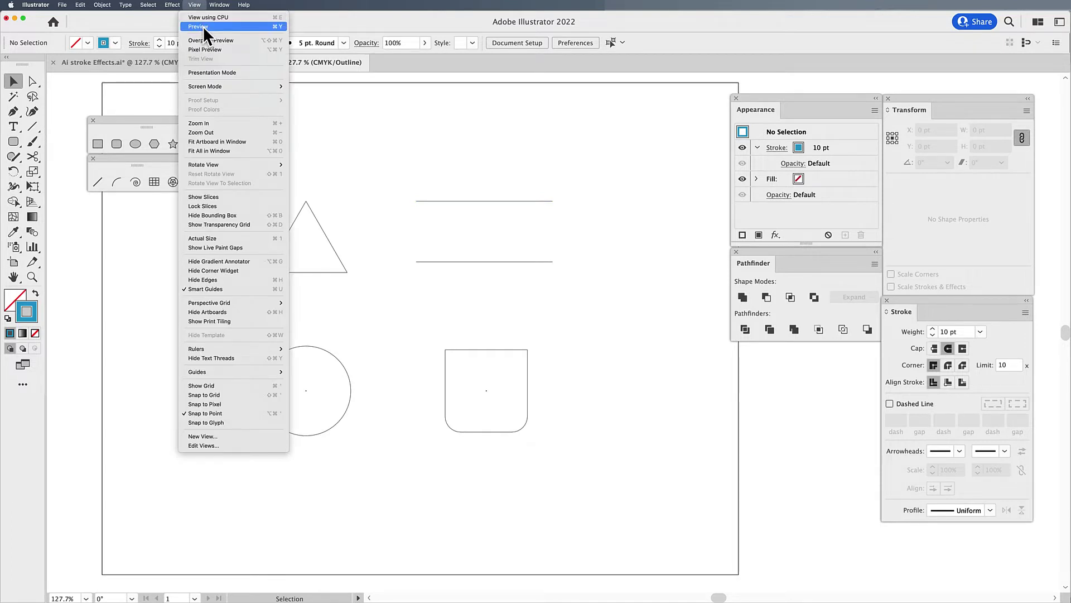
left_click(203, 26)
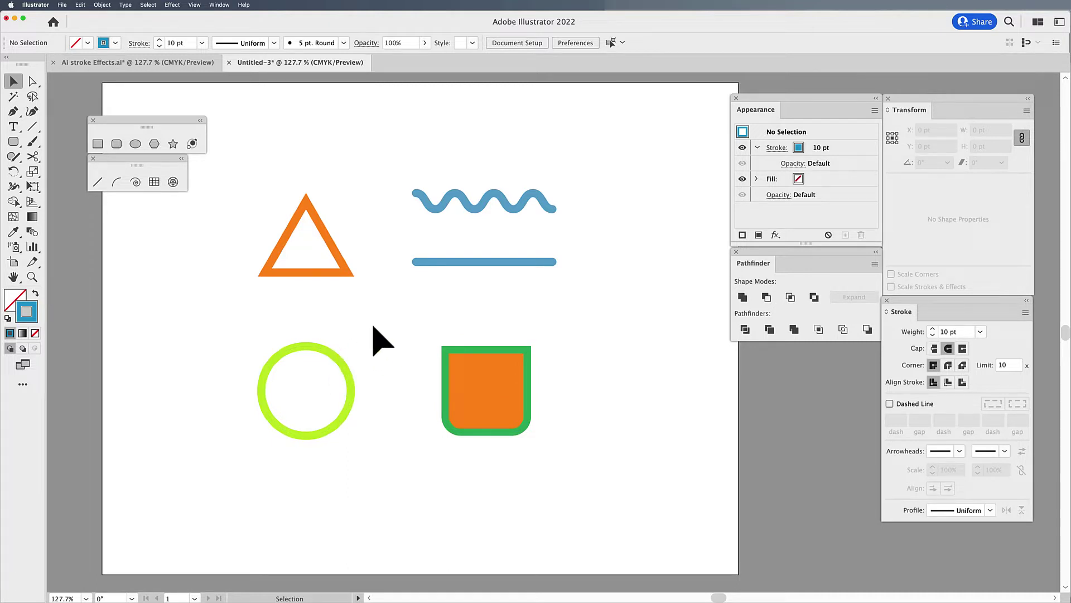
Step: Delete the orange triangle's bottom segment, leaving an open inverted V
key("super+y")
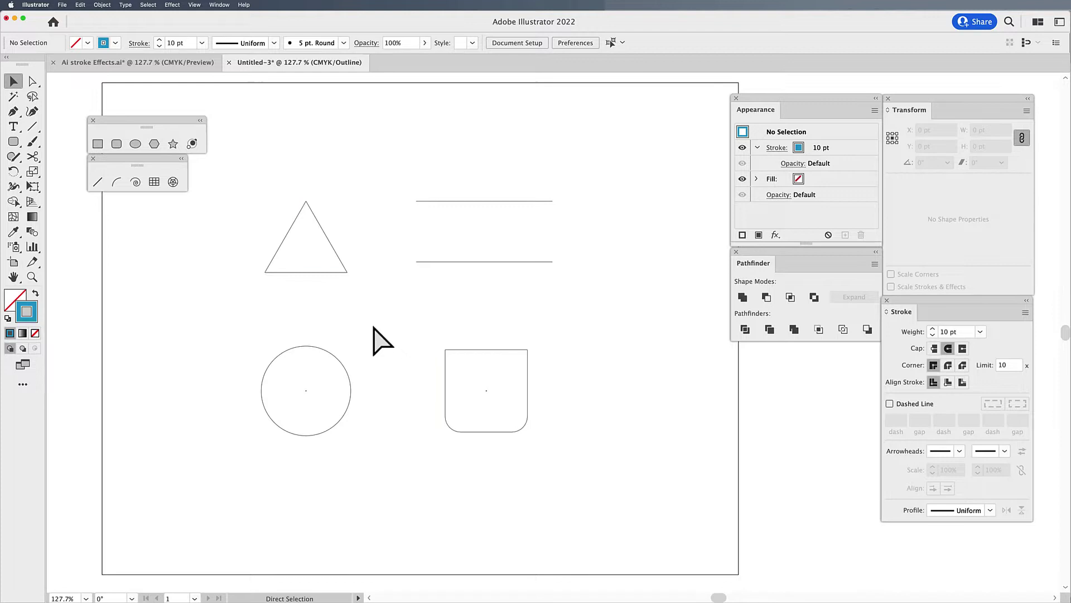
key("super+y")
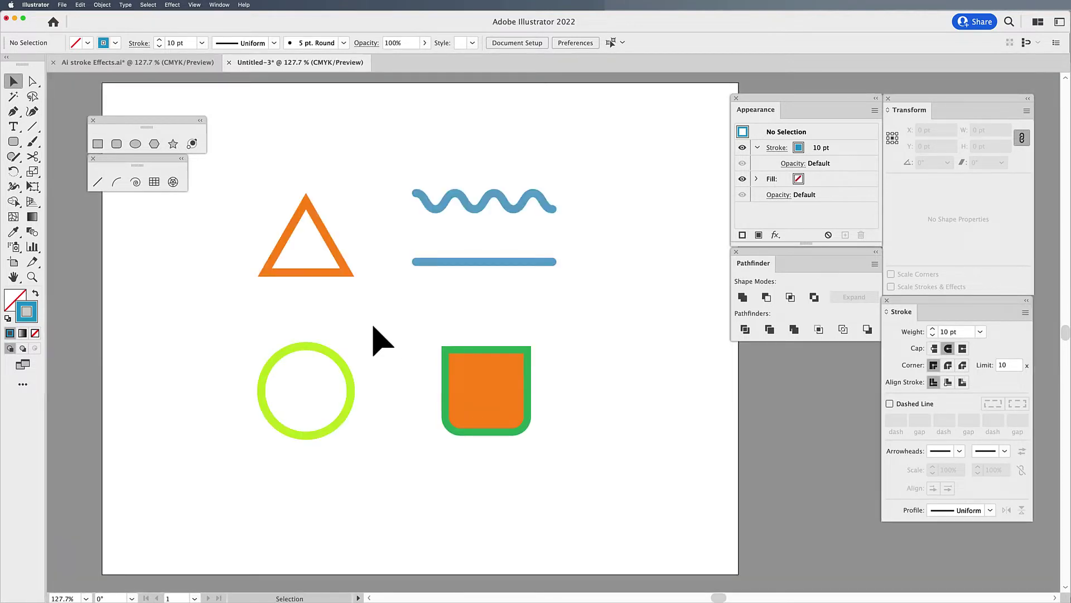
left_click(297, 272)
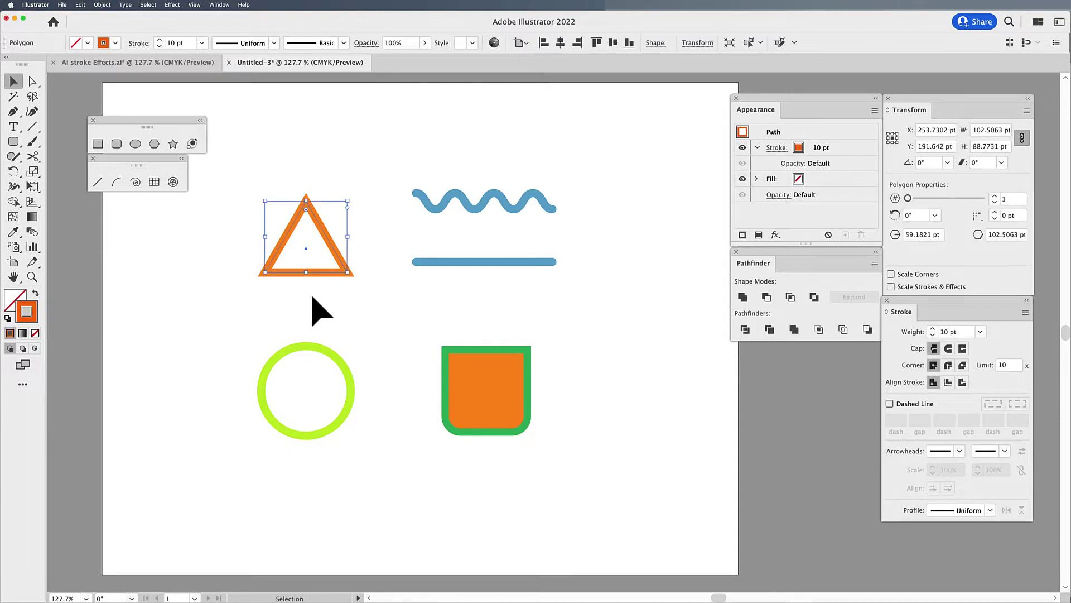
key("a")
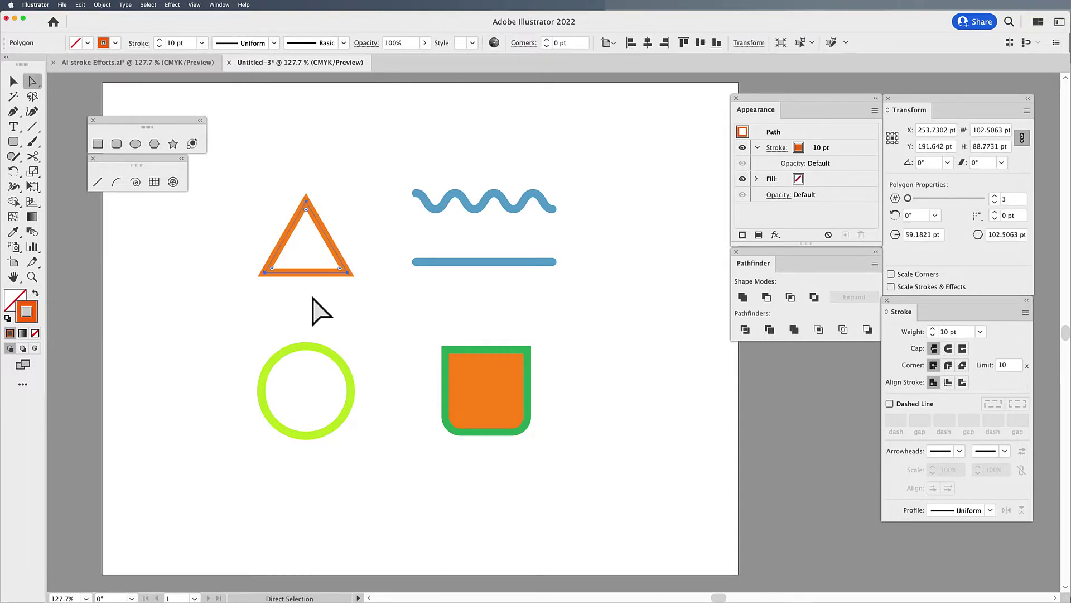
left_click(312, 297)
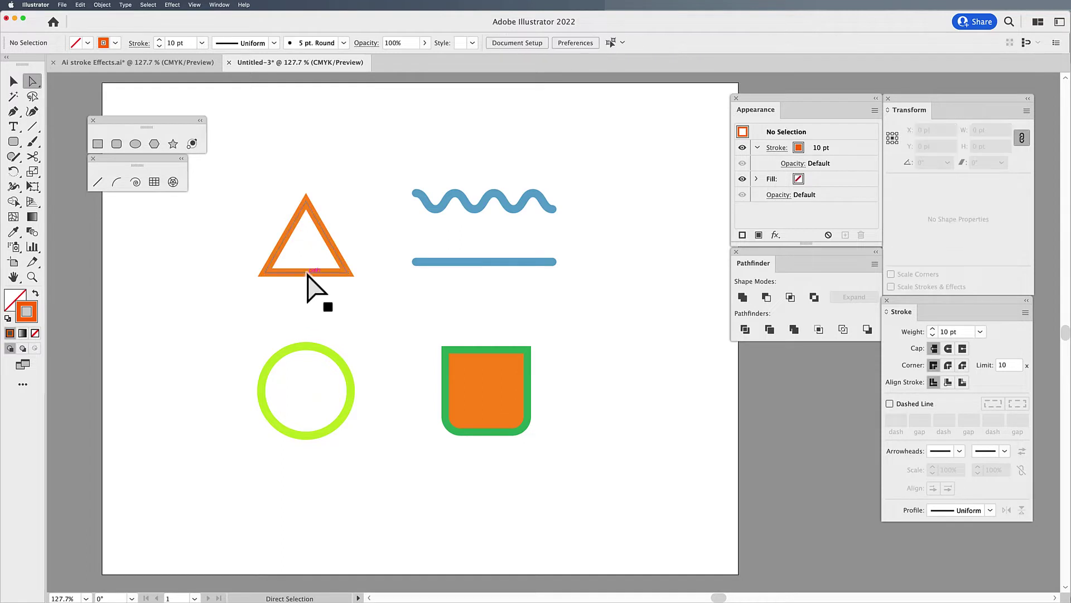
left_click(306, 273)
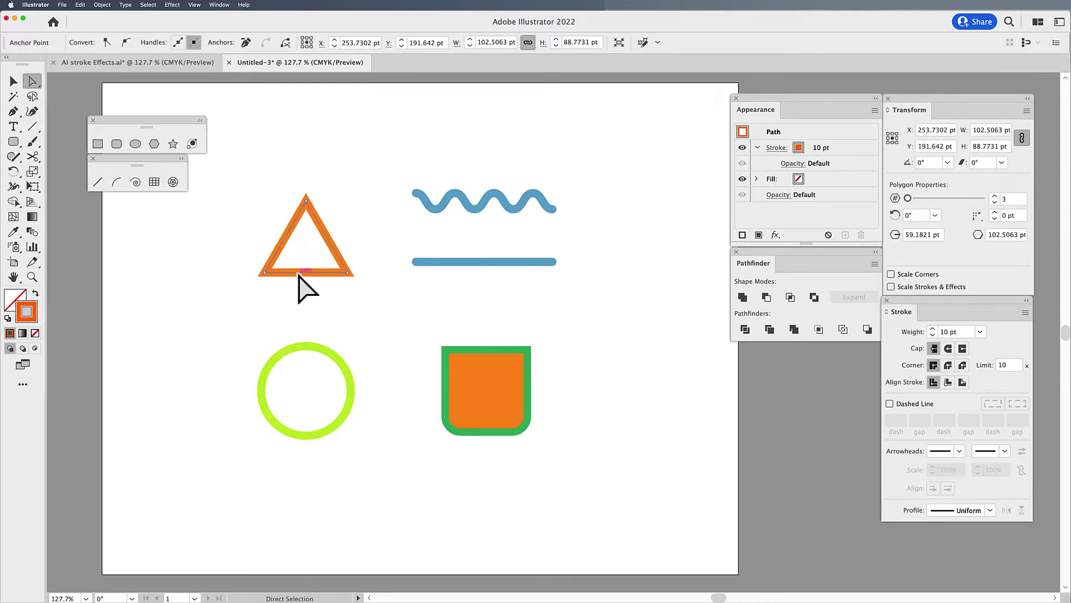
key("Delete")
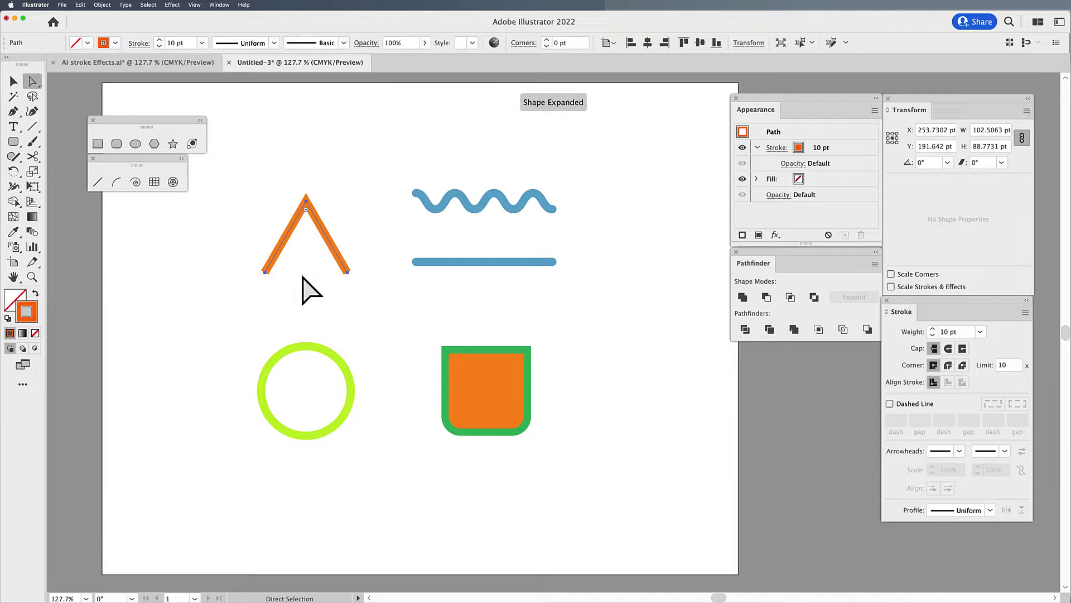
left_click(273, 291)
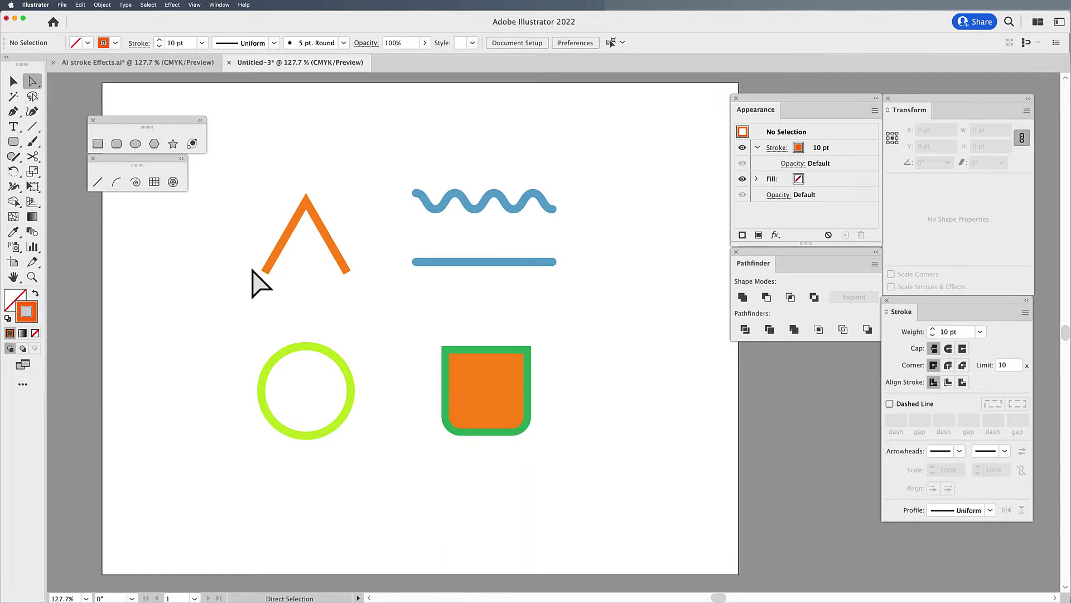
Step: Draw a white-filled, strokeless rectangle across the base of the orange inverted V
left_click(96, 144)
left_click_drag(244, 260, 362, 285)
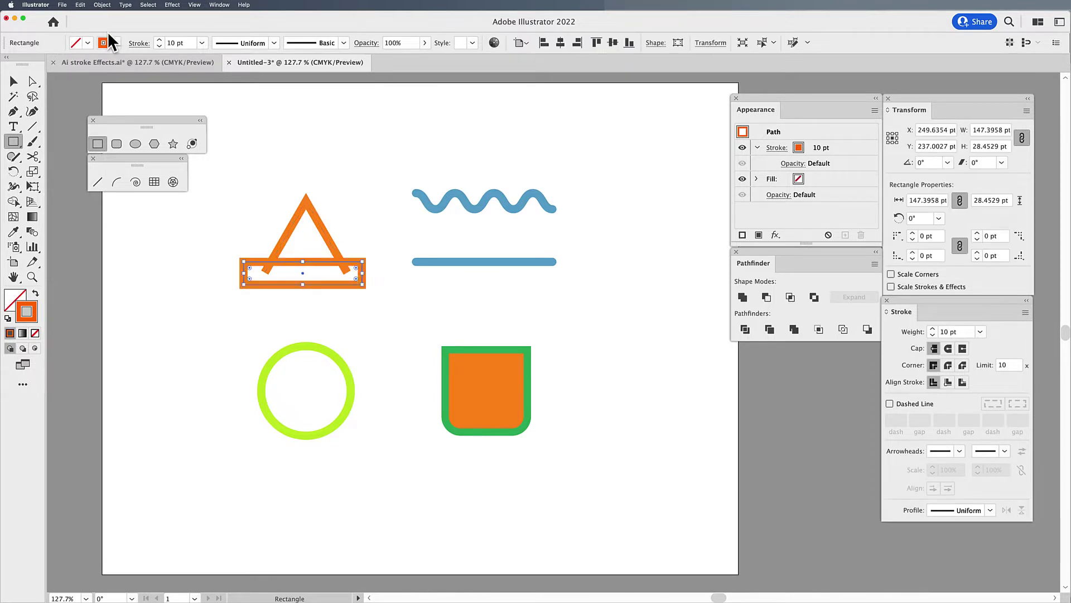
key("shift+x")
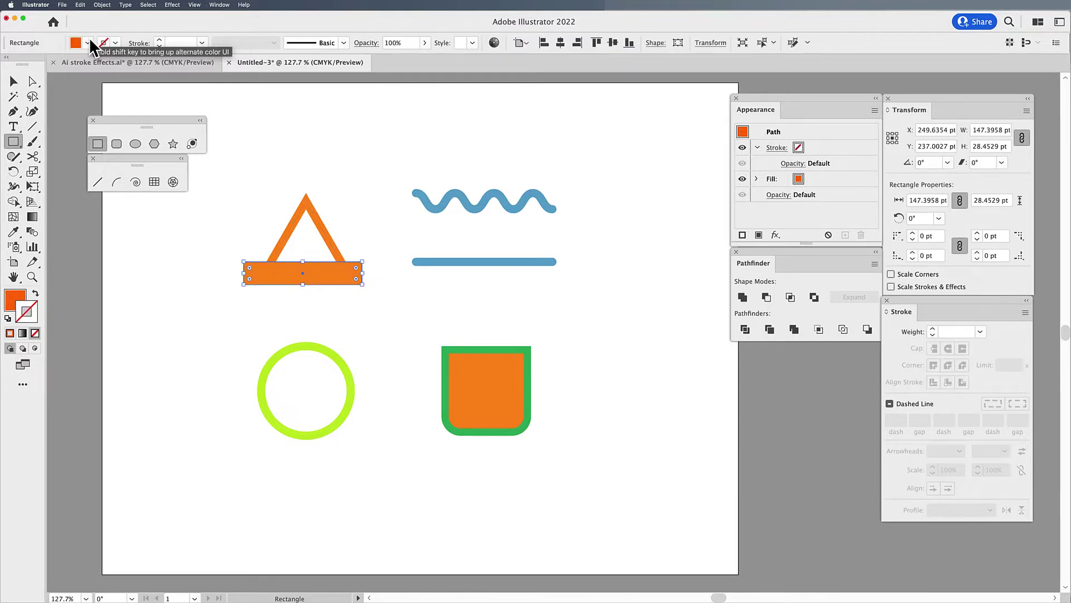
left_click(87, 43)
left_click(26, 64)
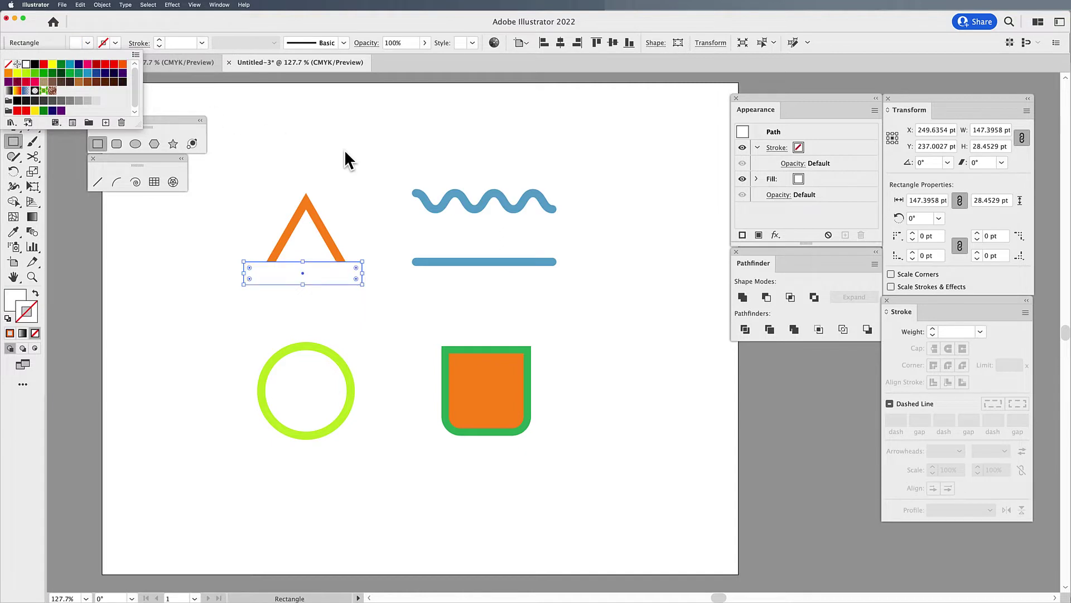
left_click(344, 149)
left_click(343, 149)
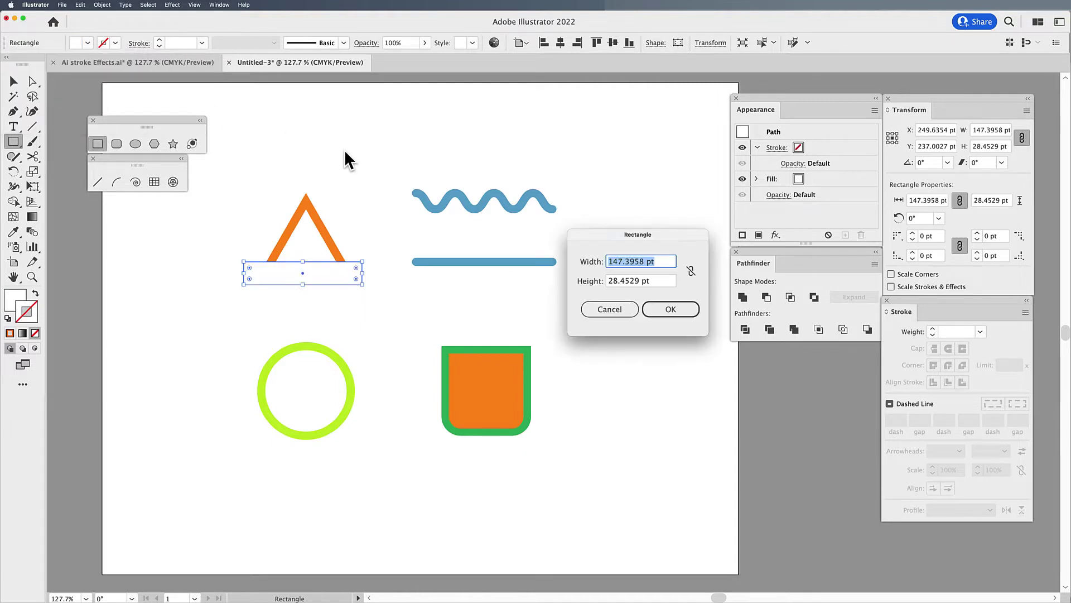
left_click(630, 307)
key("v")
left_click(416, 325)
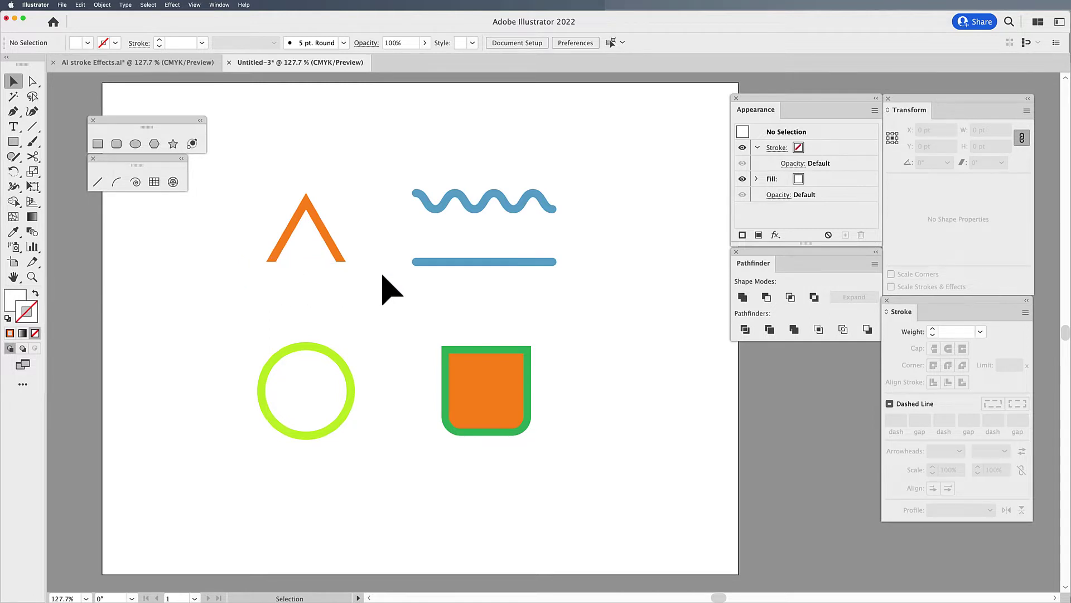
Step: Delete the white covering rectangle and select the orange inverted V
left_click(346, 272)
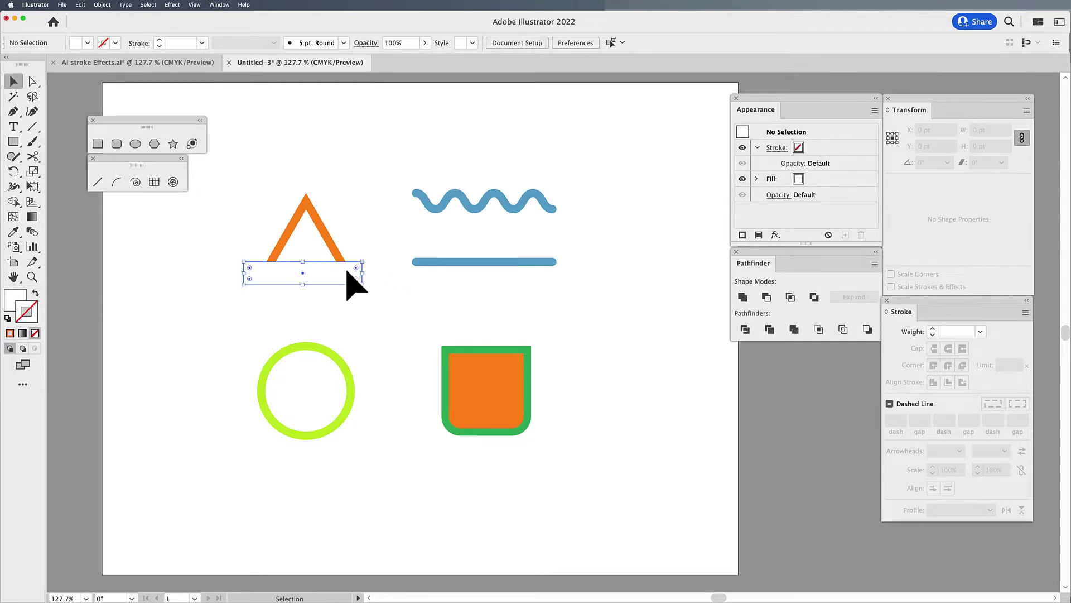
key("Delete")
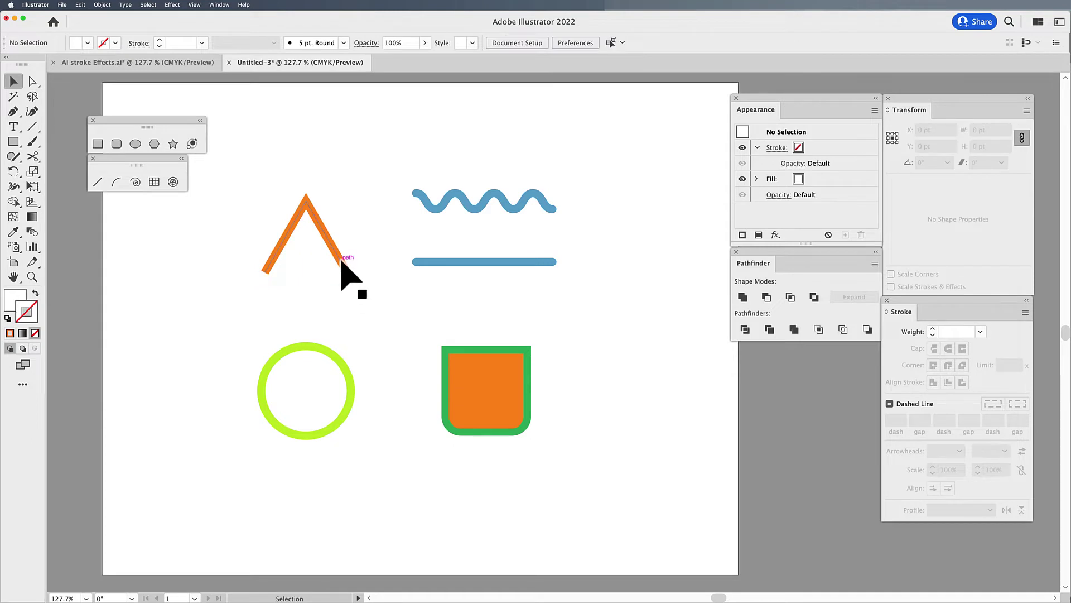
left_click(341, 264)
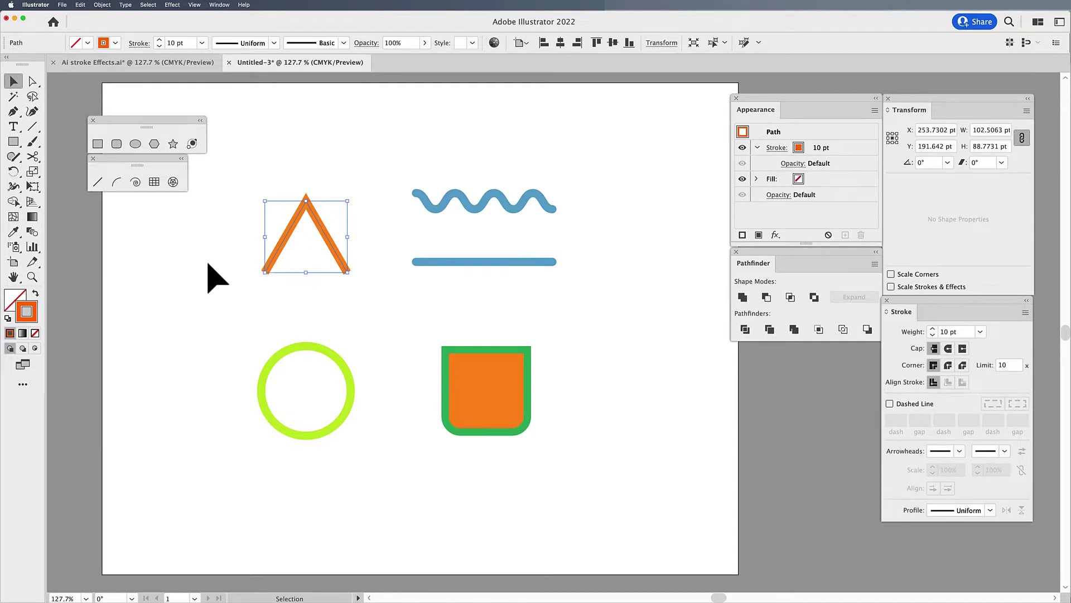
Step: Cut the lower-left leg with the Scissors tool and delete the short end piece
key("c")
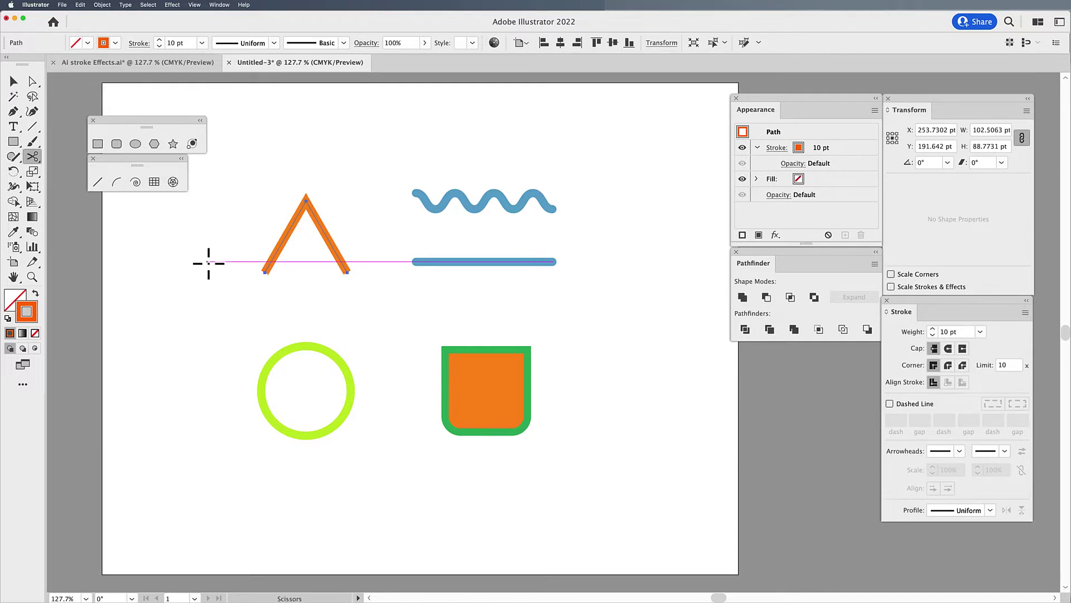
left_click(270, 263)
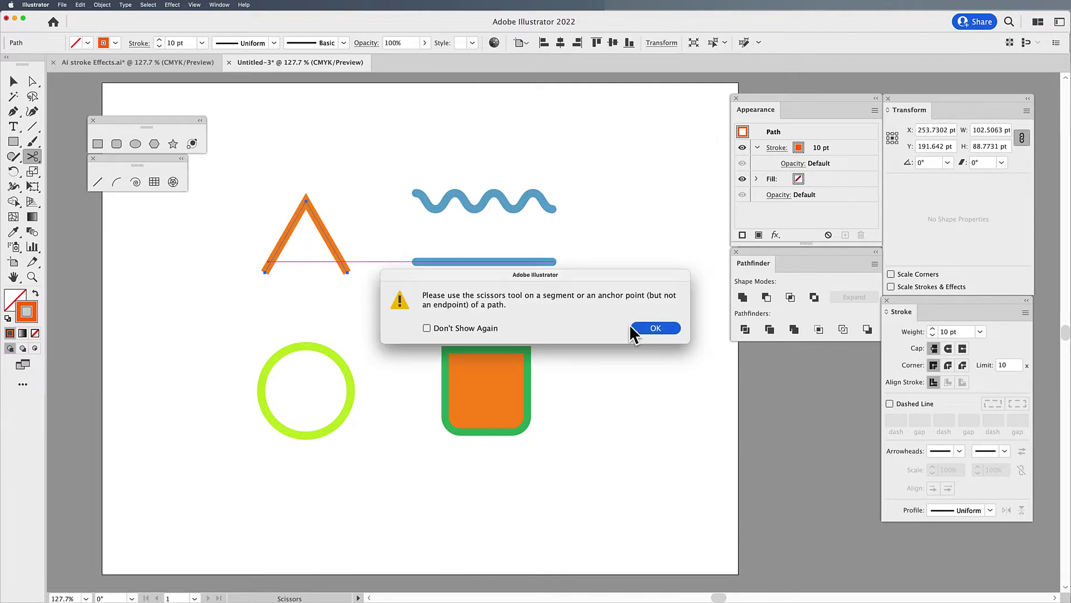
left_click(654, 328)
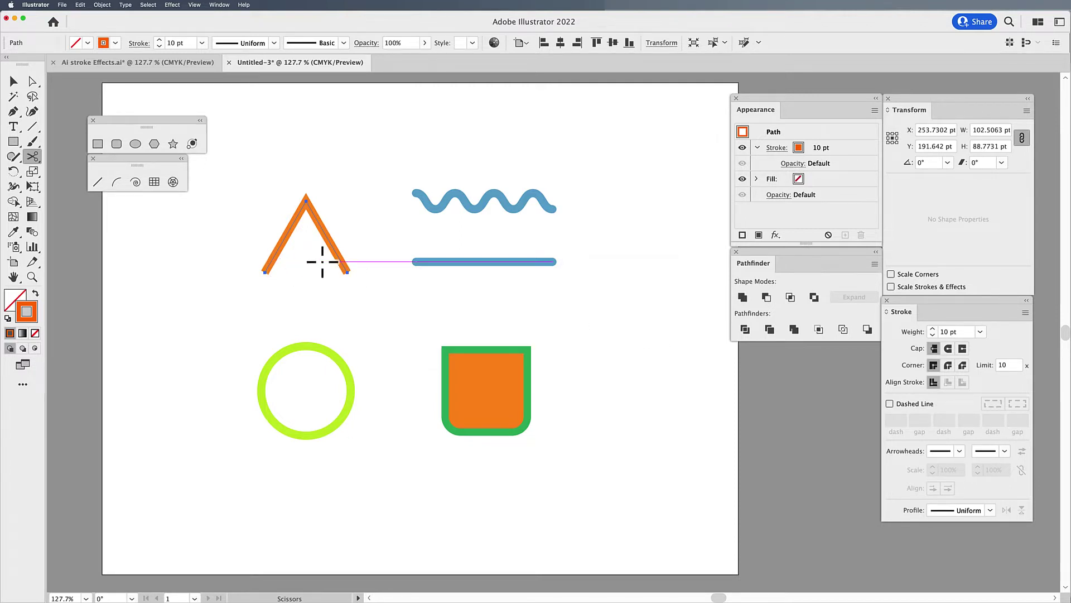
left_click(272, 260)
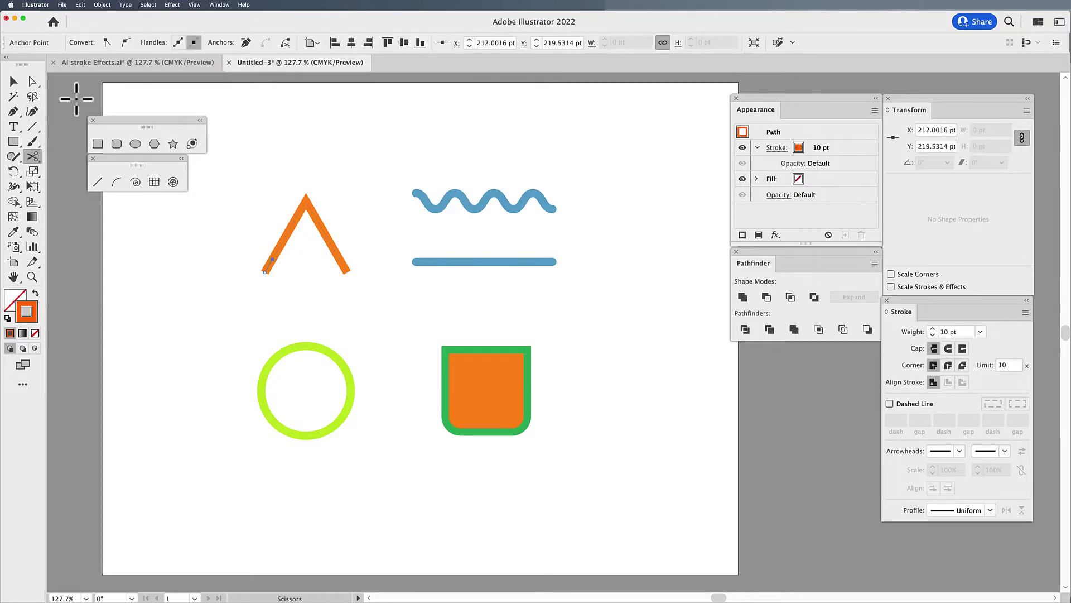
left_click(32, 81)
left_click(262, 272)
key("Delete")
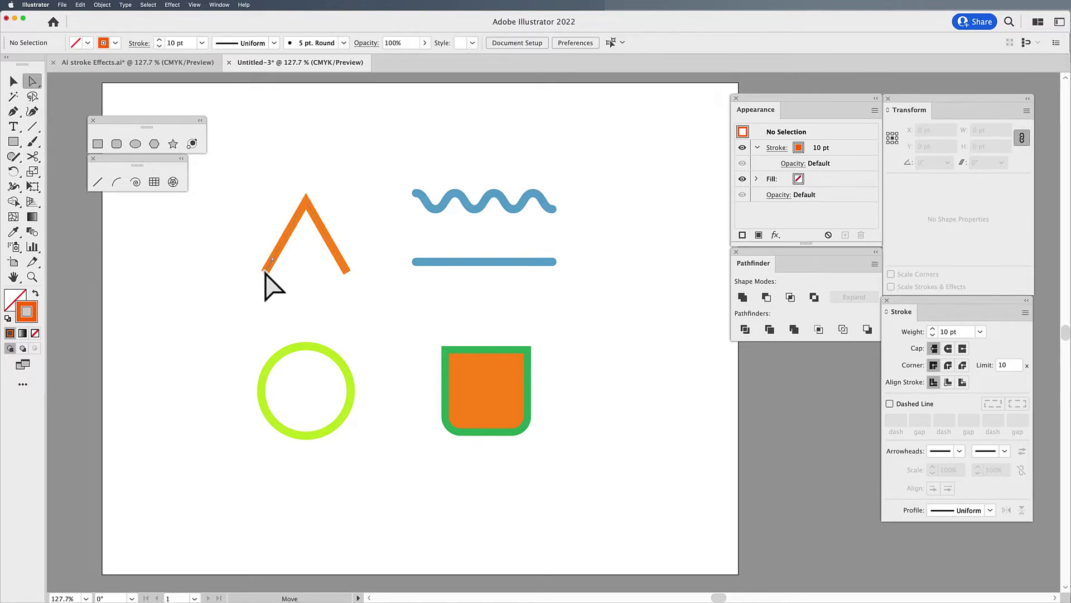
left_click(232, 279)
Step: Convert the orange inverted V's stroke into an orange-filled shape, checking it in Outline view
left_click(17, 82)
left_click(294, 226)
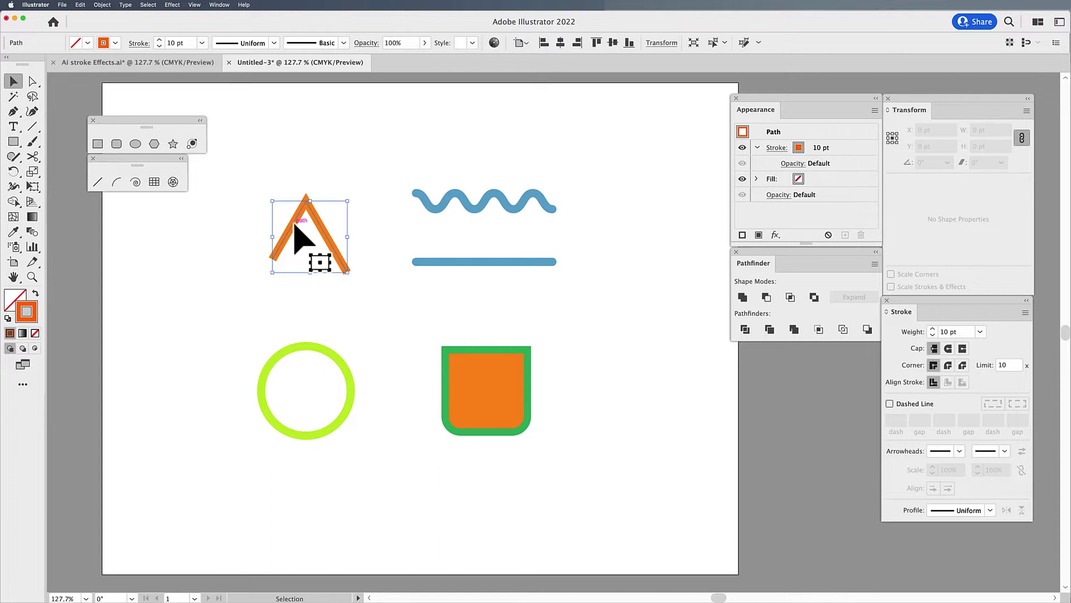
left_click(103, 5)
mouse_move(117, 214)
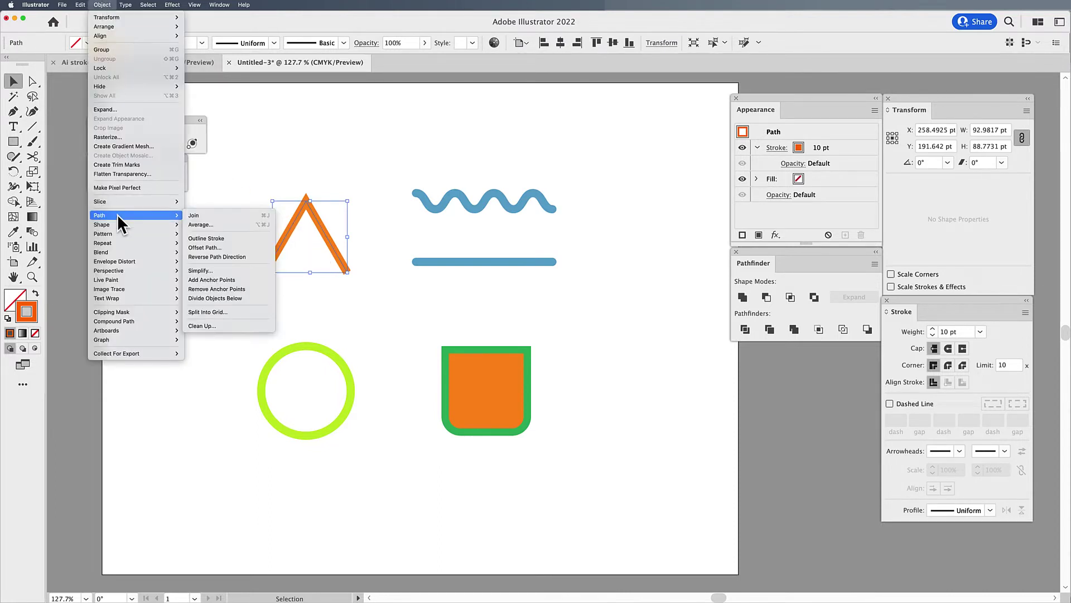
left_click(219, 238)
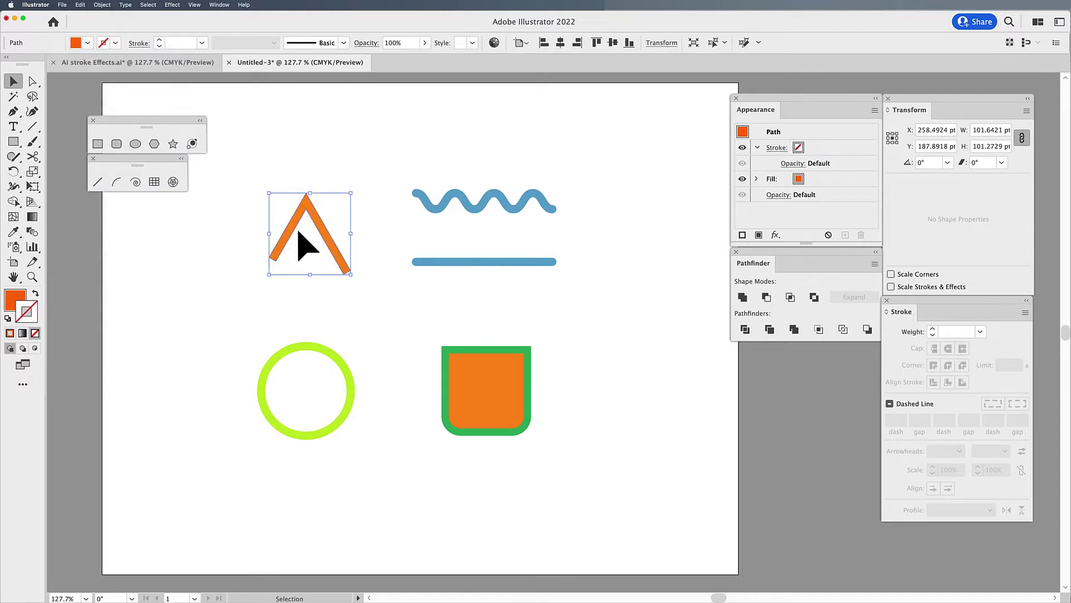
left_click(215, 234)
key("super+y")
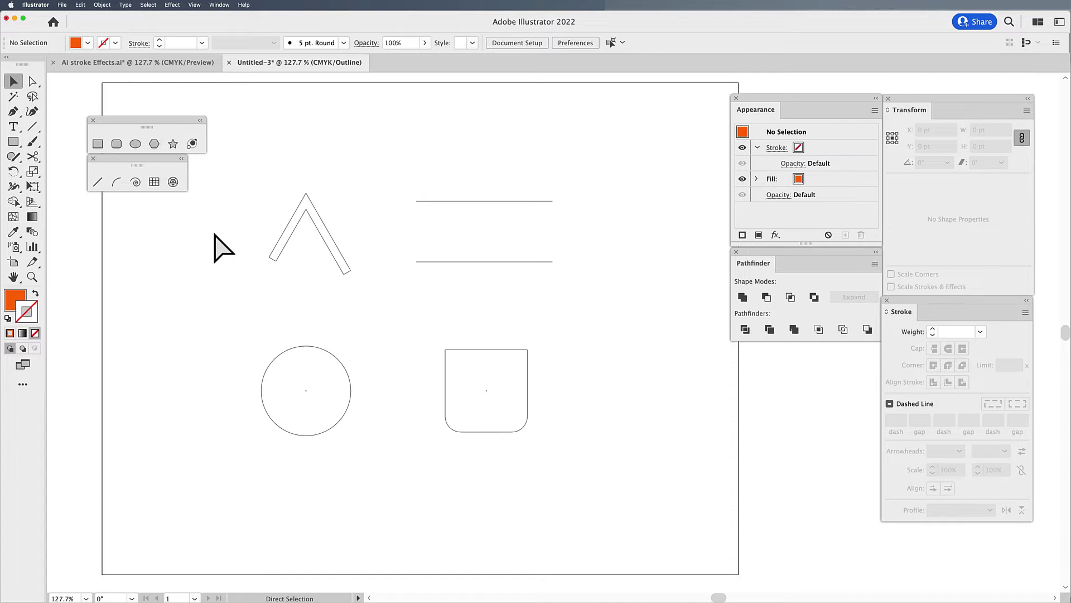
key("super+y")
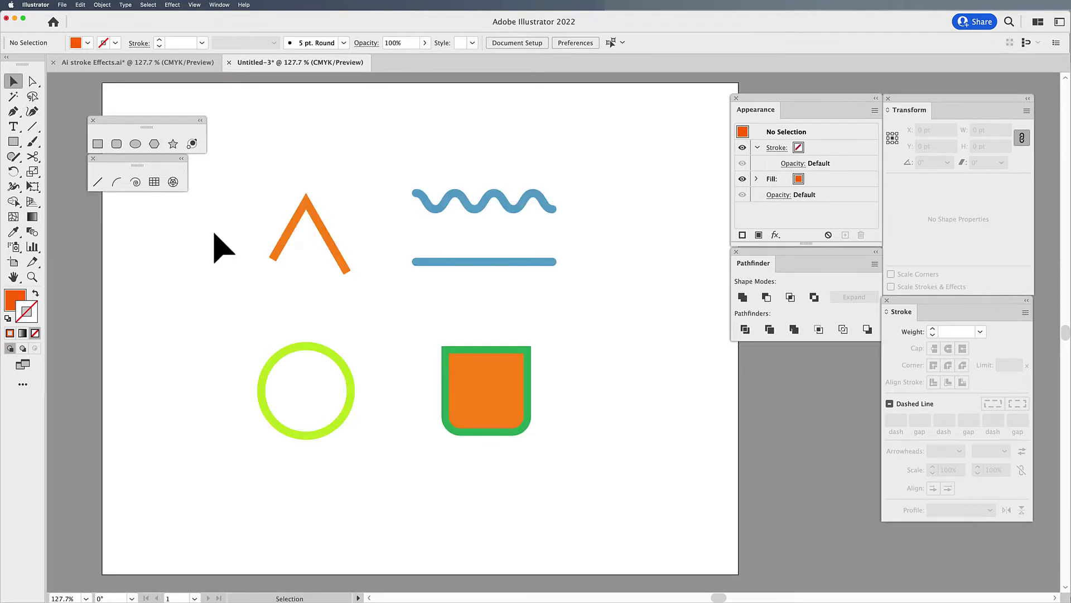
Step: Trim the orange shape's legs straight by subtracting a covering rectangle with Pathfinder Minus Front
left_click(97, 144)
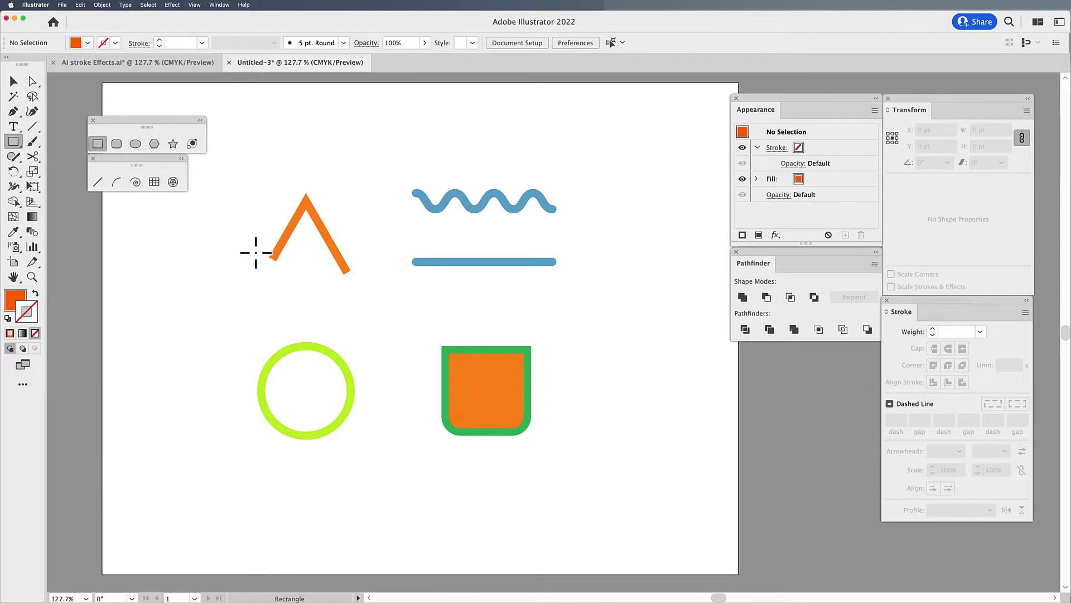
left_click_drag(254, 251, 364, 285)
left_click(14, 81)
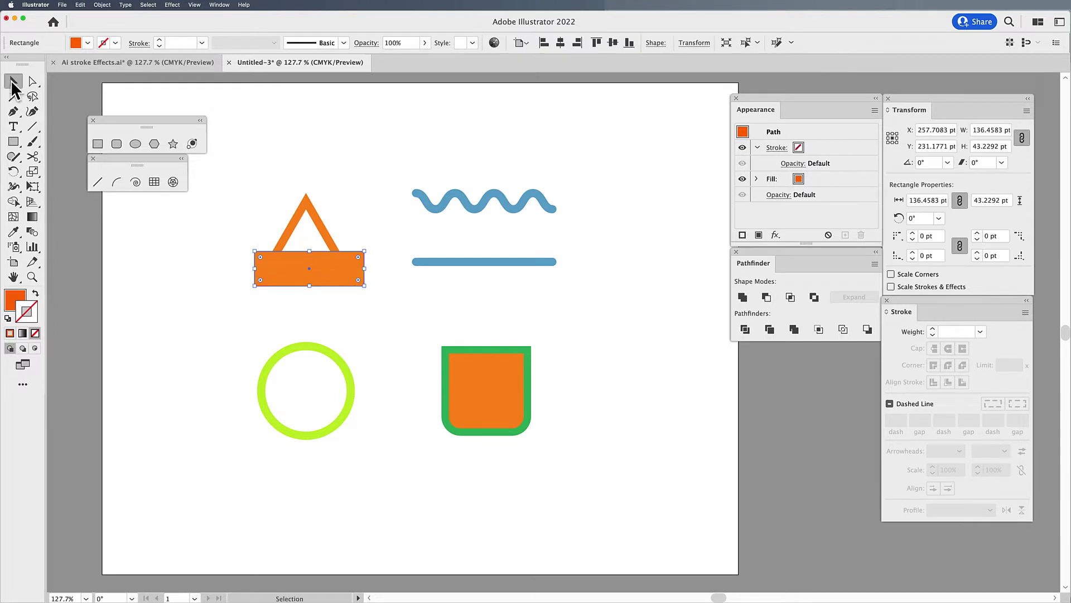
left_click_drag(290, 266, 318, 283)
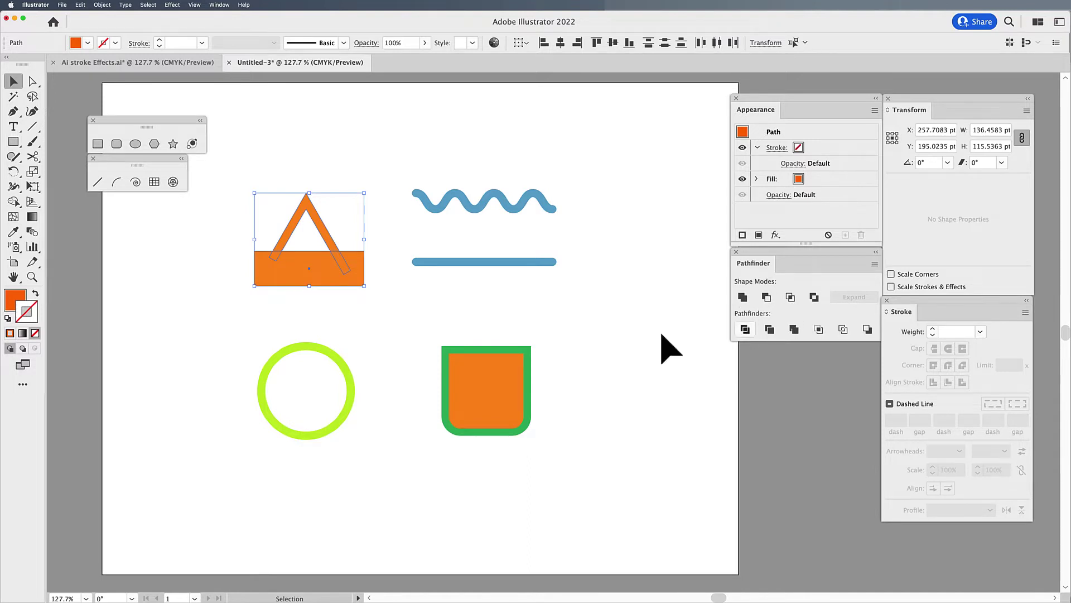
left_click(217, 5)
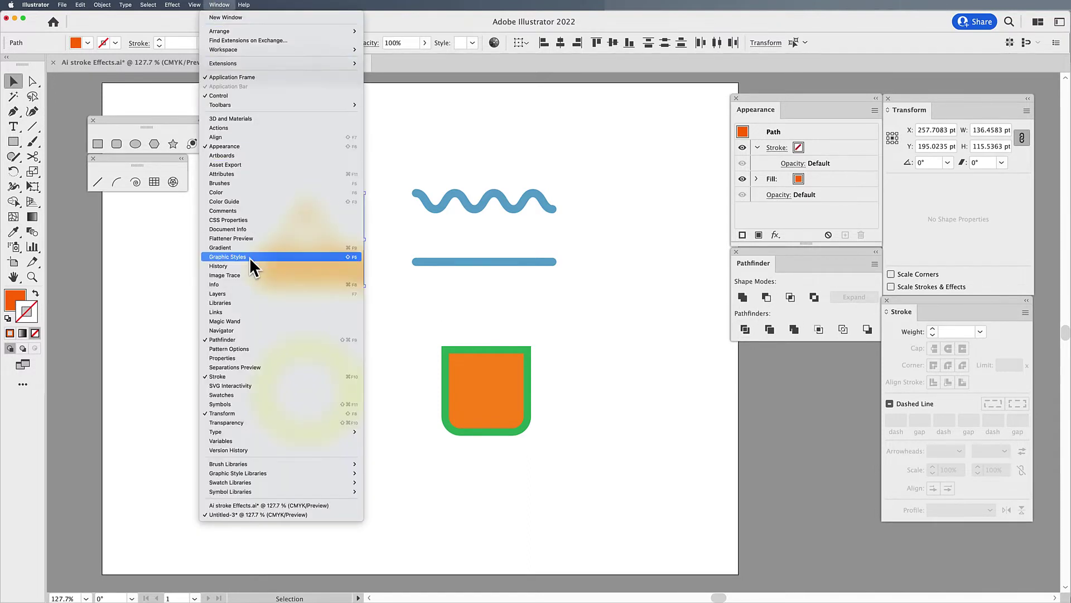
left_click(793, 252)
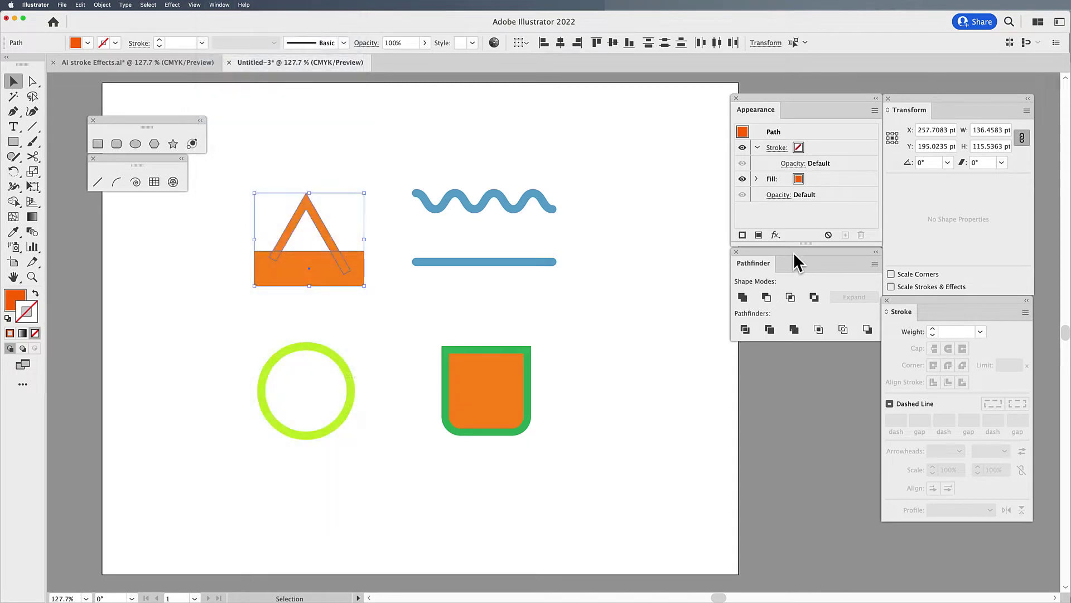
left_click(767, 296)
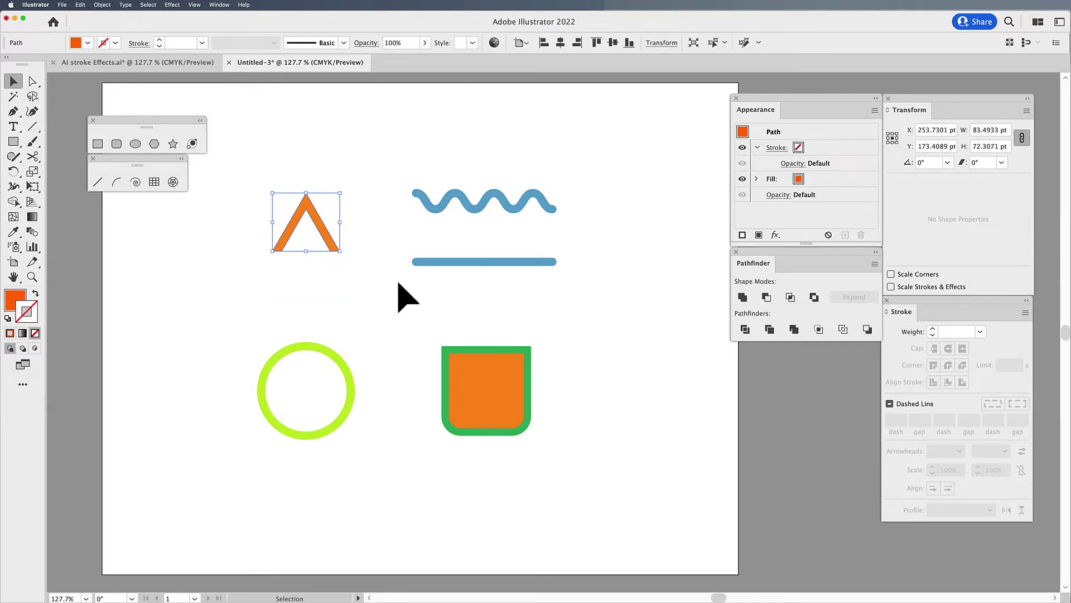
left_click(333, 266)
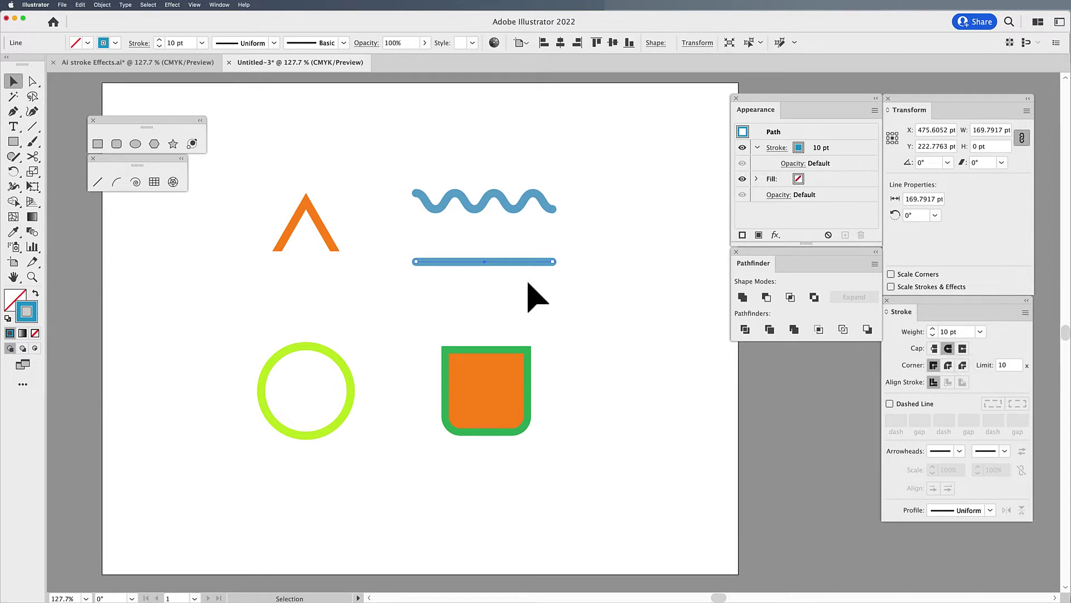
Step: Set the blue line's stroke weight to 20 pt
left_click(157, 39)
type("20")
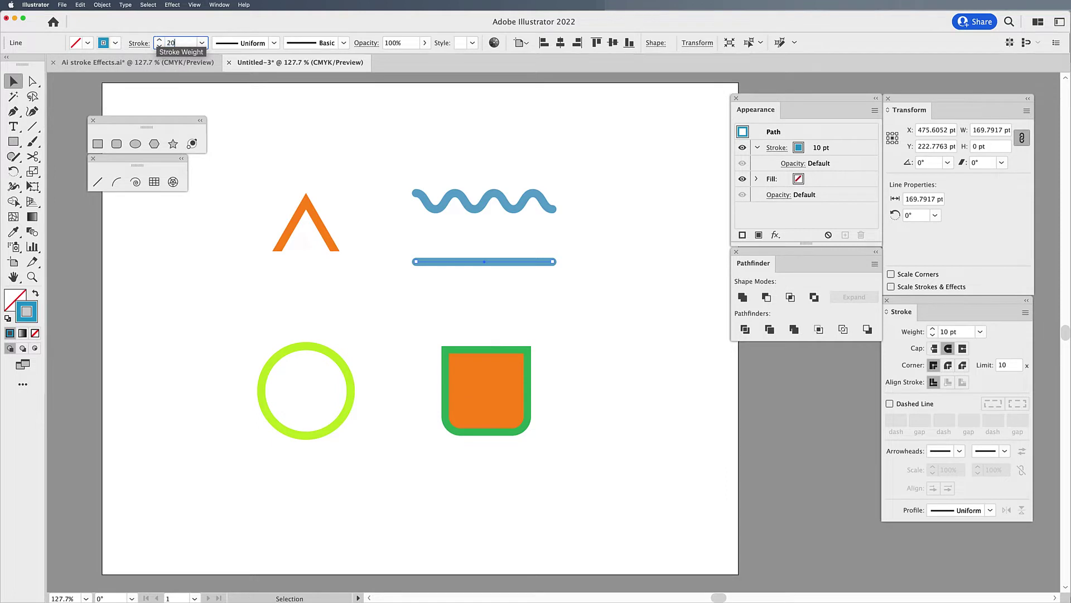
key("Return")
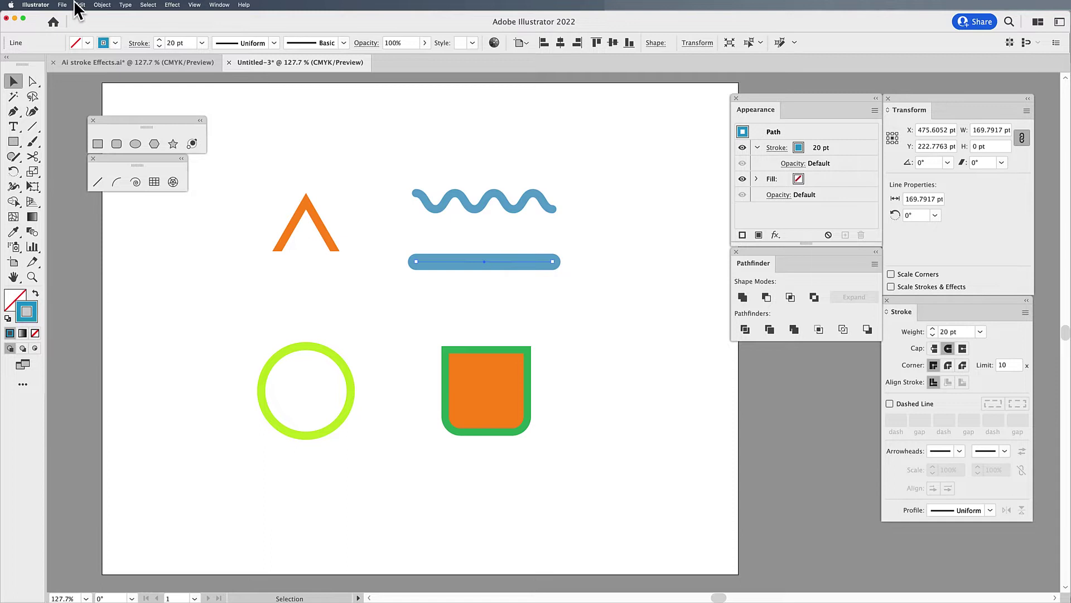
Step: Apply Outline Stroke to the 20 pt blue line, checking it in Outline view
left_click(102, 5)
mouse_move(119, 215)
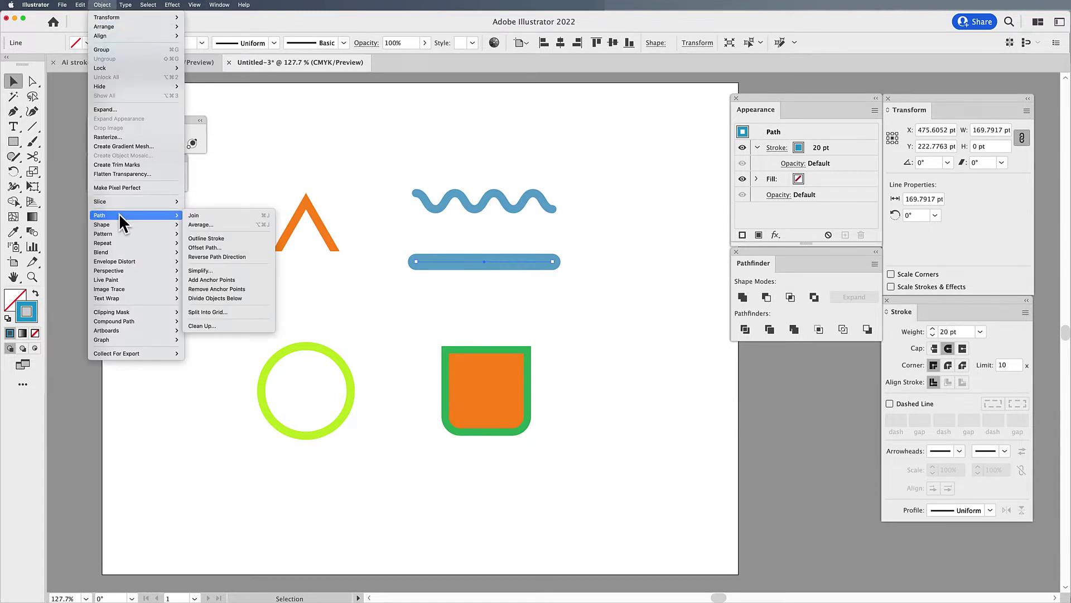
left_click(223, 239)
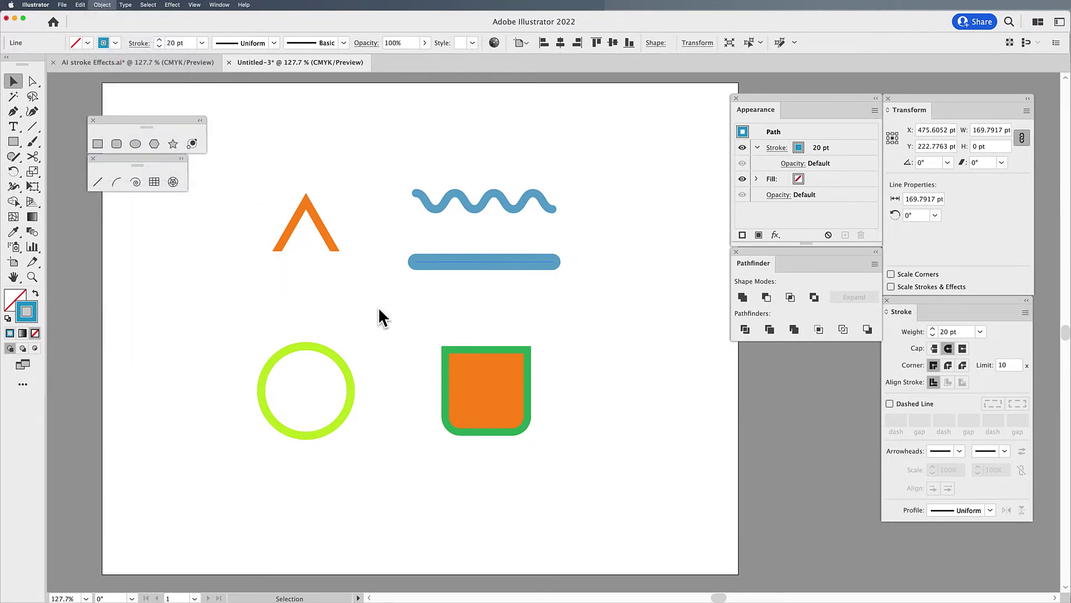
key("super+y")
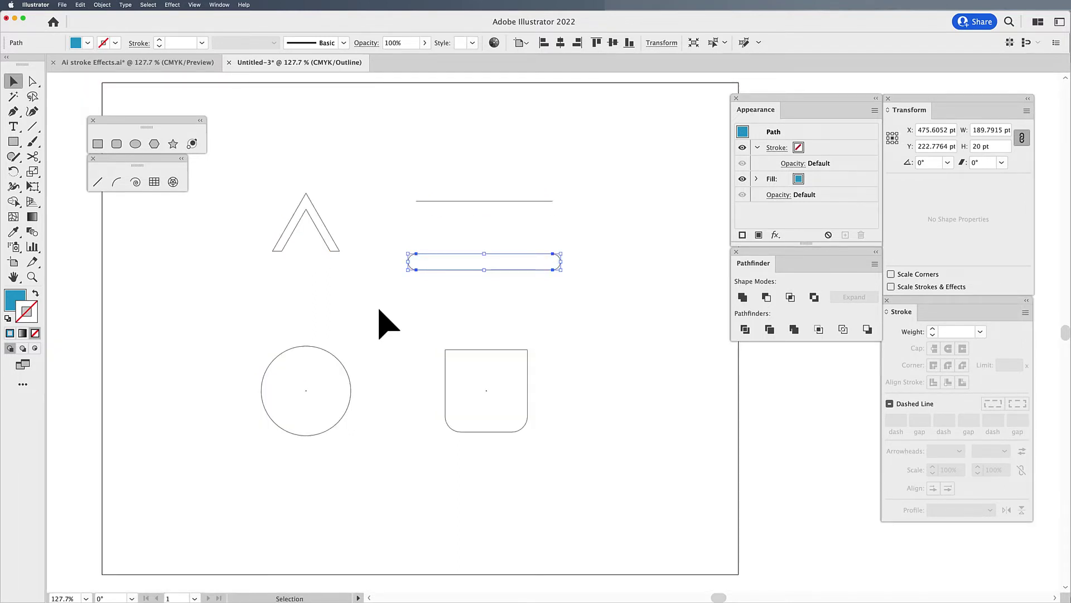
key("super+y")
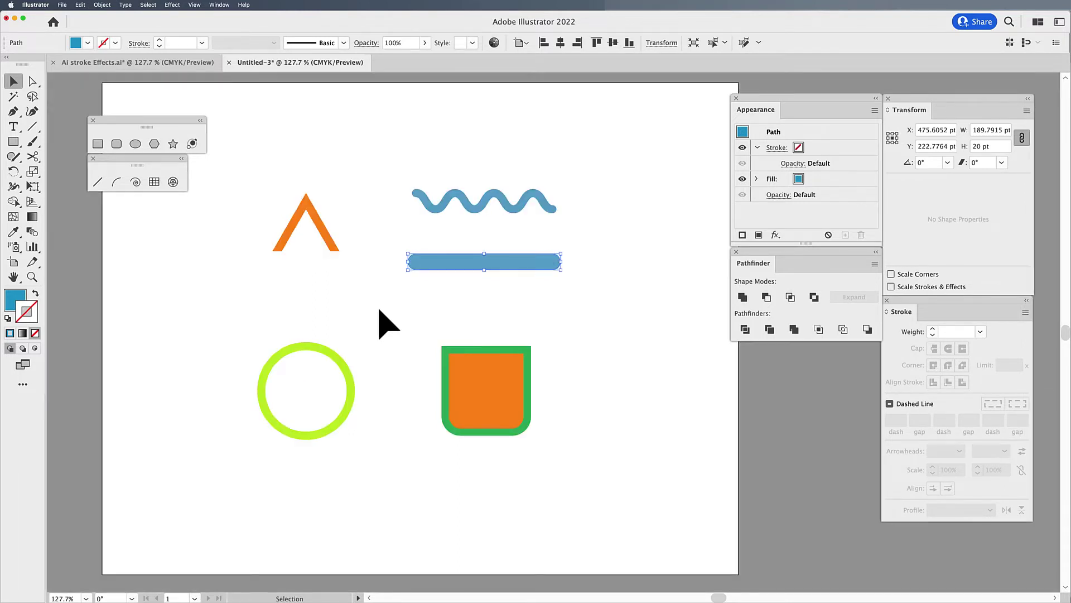
Step: Cut the blue bar's right end diagonally by subtracting a rotated rectangle with Minus Front
left_click(390, 325)
key("m")
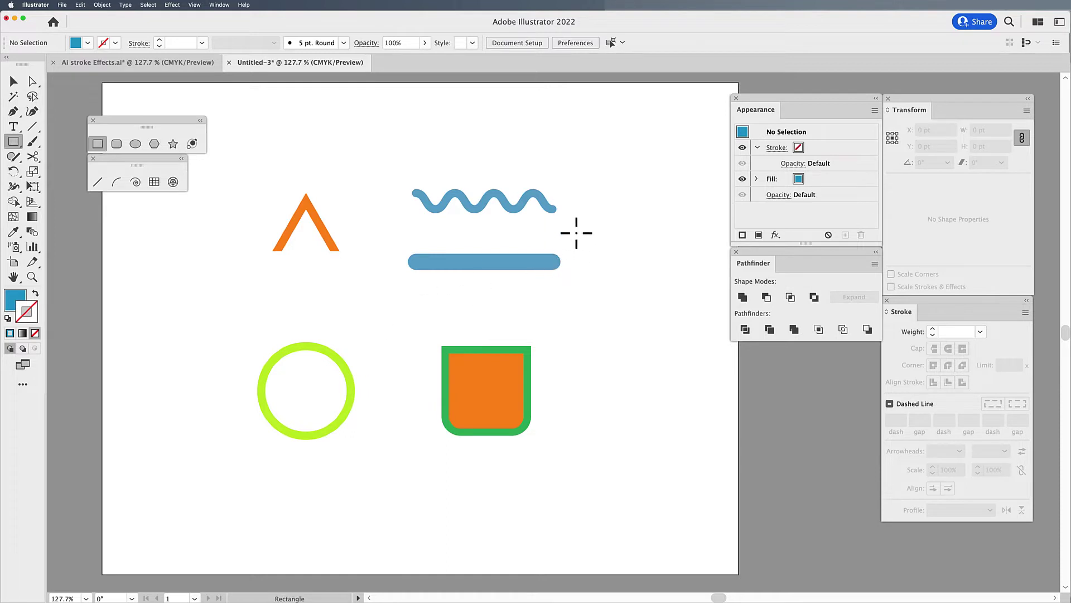
left_click_drag(575, 233, 533, 297)
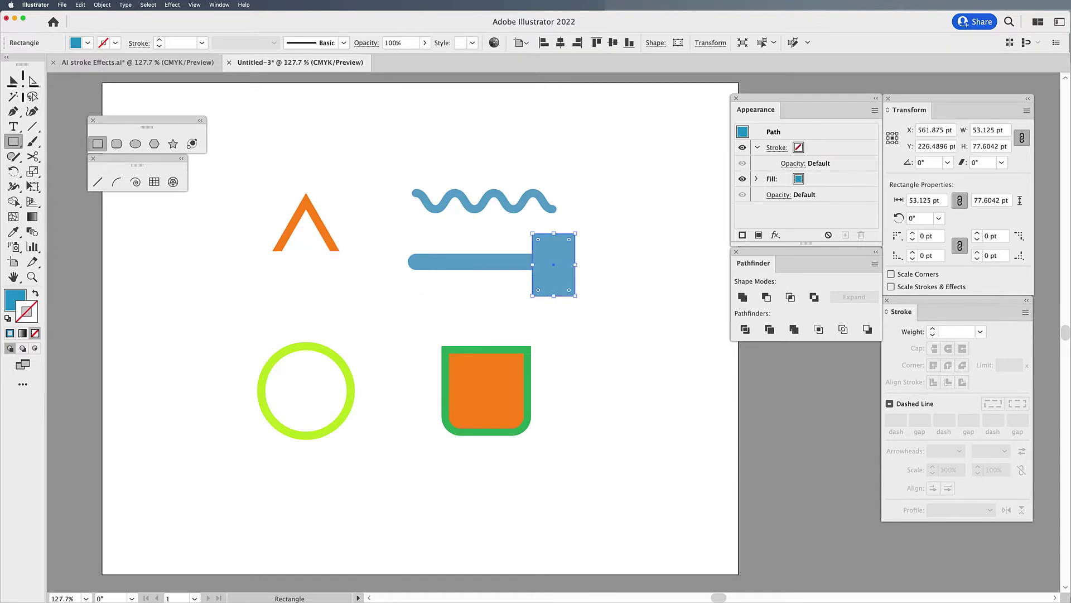
left_click(14, 82)
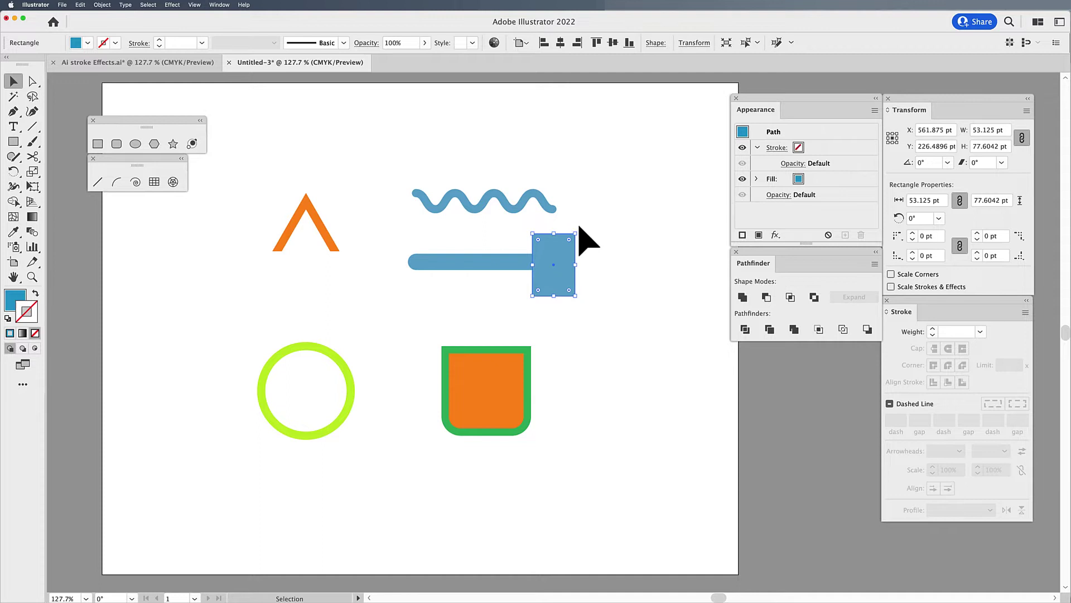
left_click_drag(577, 230, 594, 248)
left_click(631, 292)
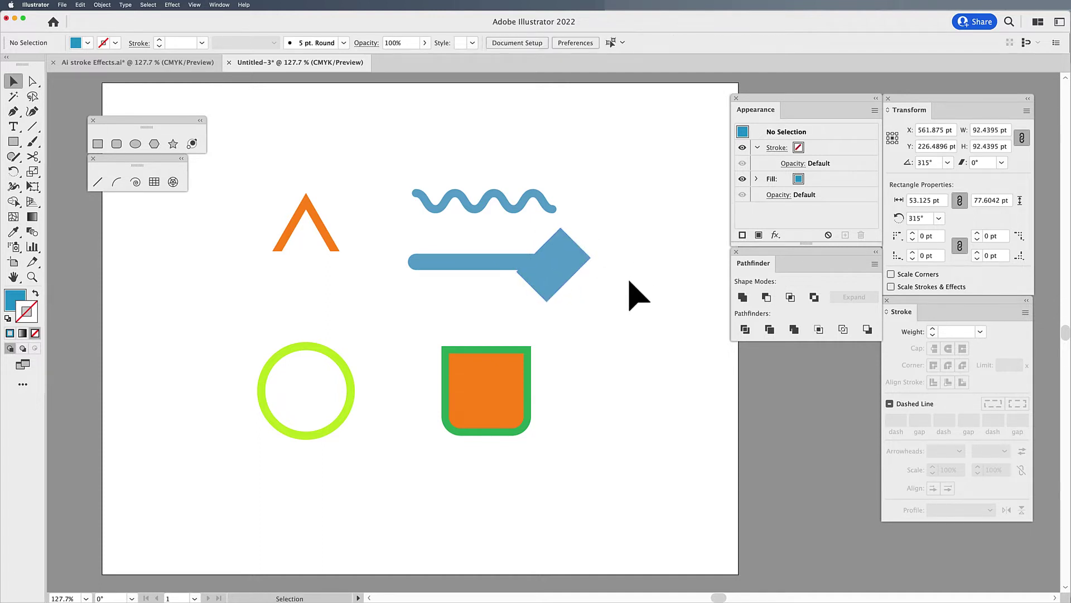
left_click_drag(612, 295, 491, 272)
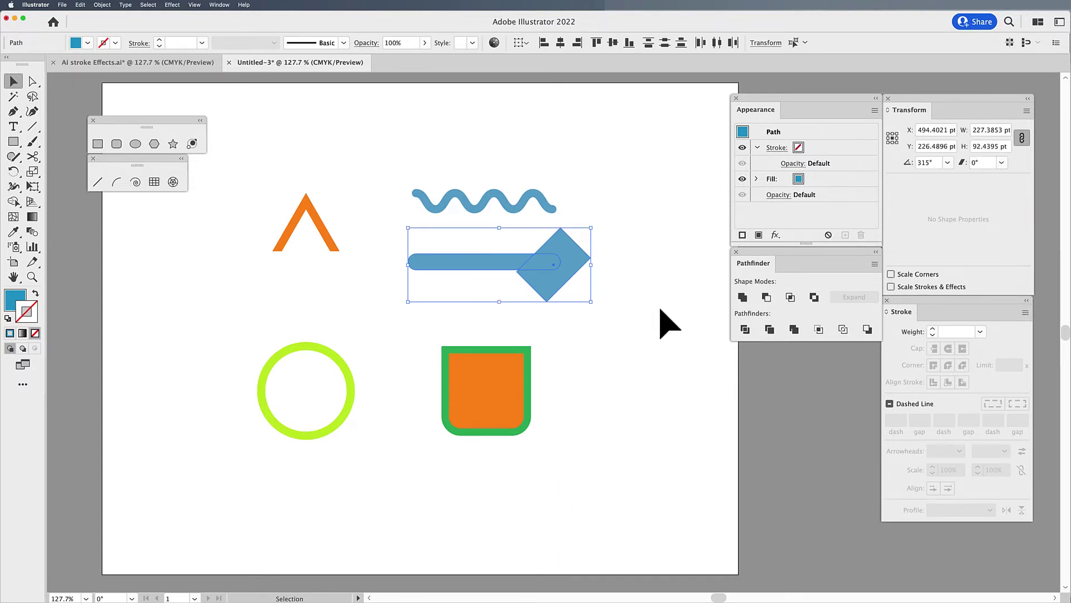
left_click(767, 297)
left_click(621, 286)
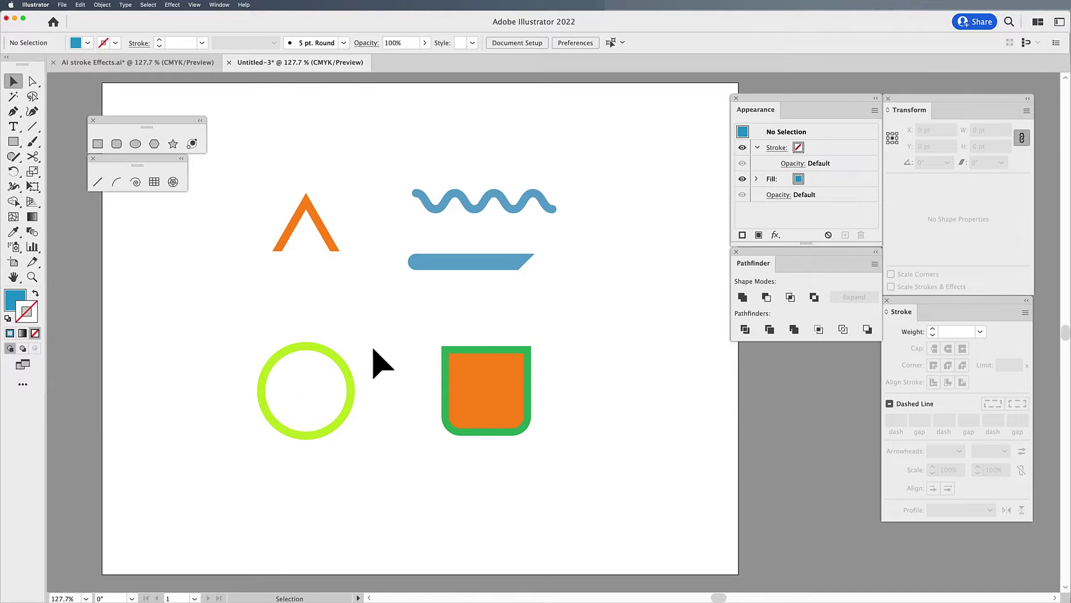
Step: Delete the green circle's top-right segment to leave an open arc
left_click(342, 361)
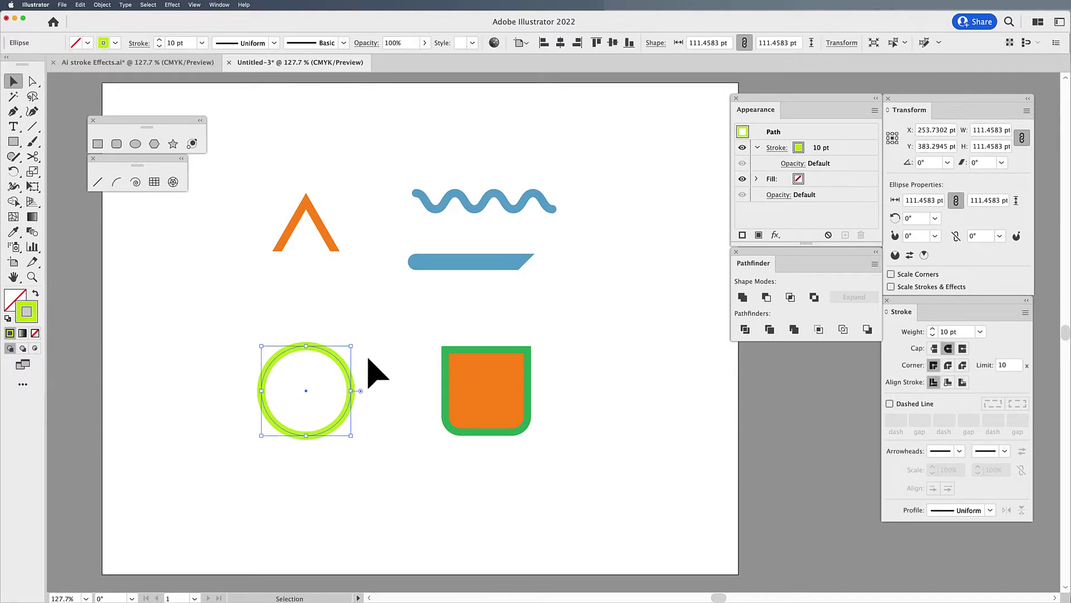
key("a")
left_click(369, 352)
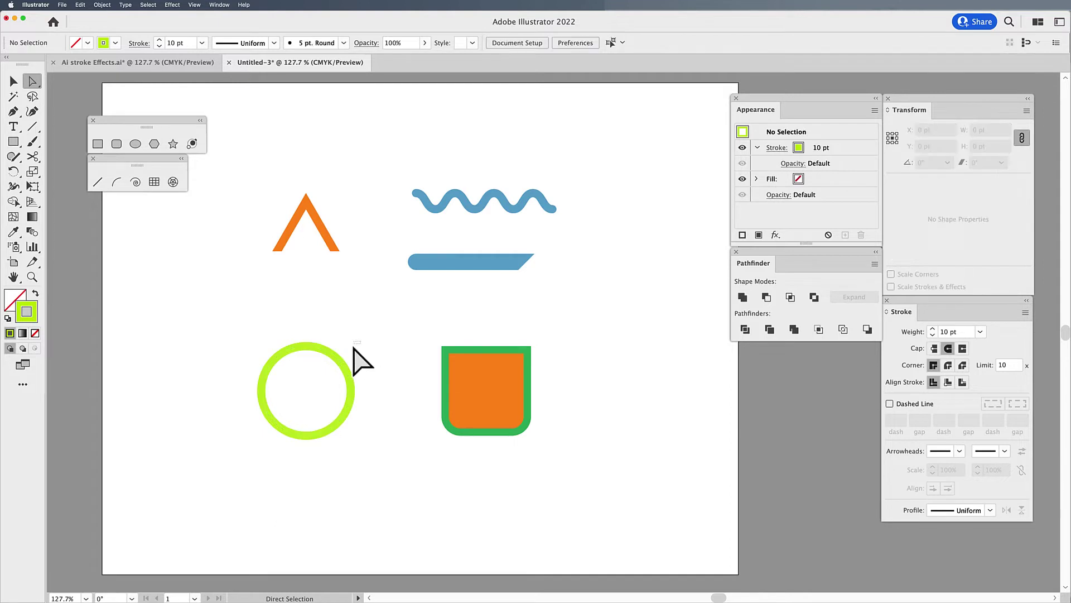
left_click(326, 380)
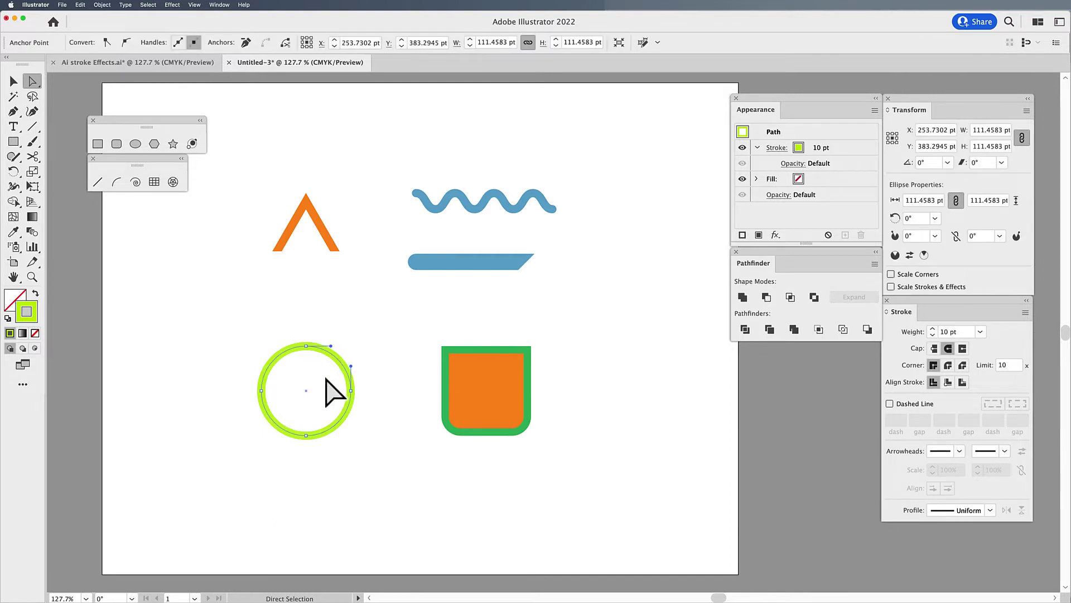
key("Delete")
left_click(400, 390)
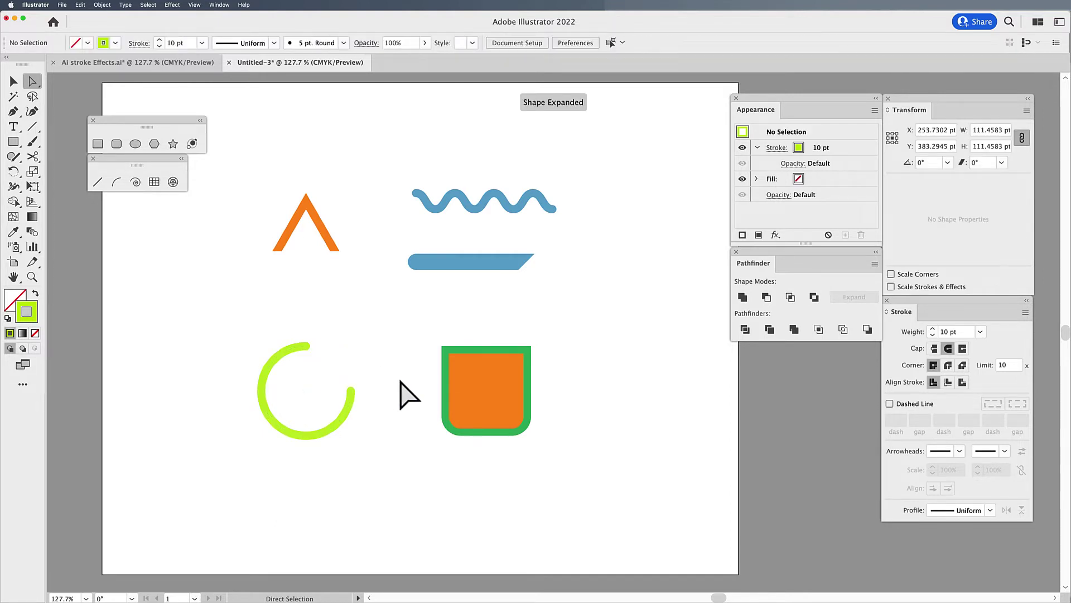
Step: Convert the green arc's stroke into a filled shape with Outline Stroke
left_click(348, 412)
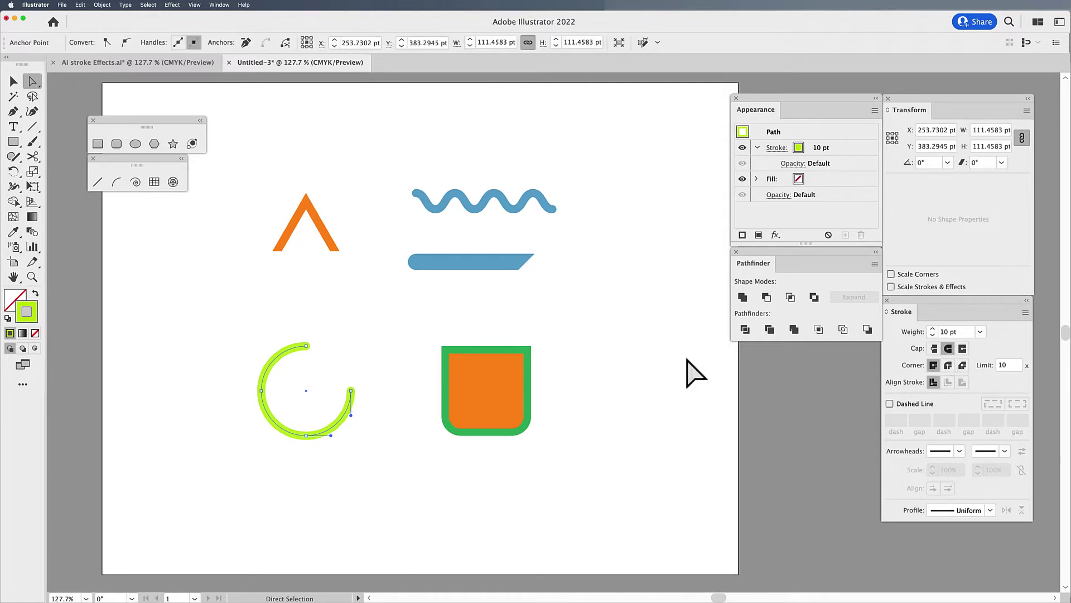
left_click(14, 81)
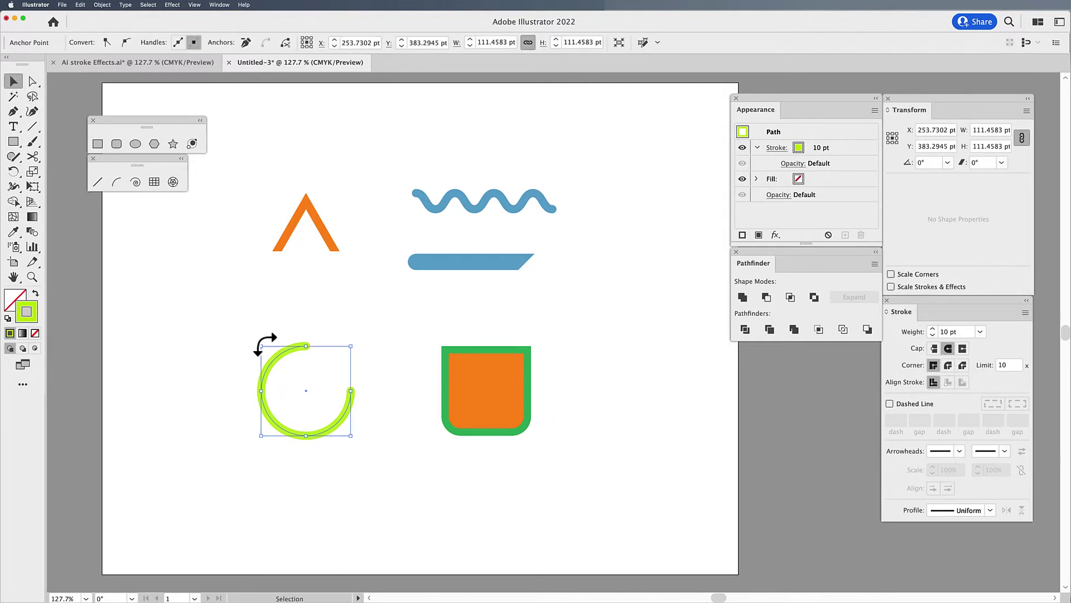
left_click(374, 398)
left_click(345, 403)
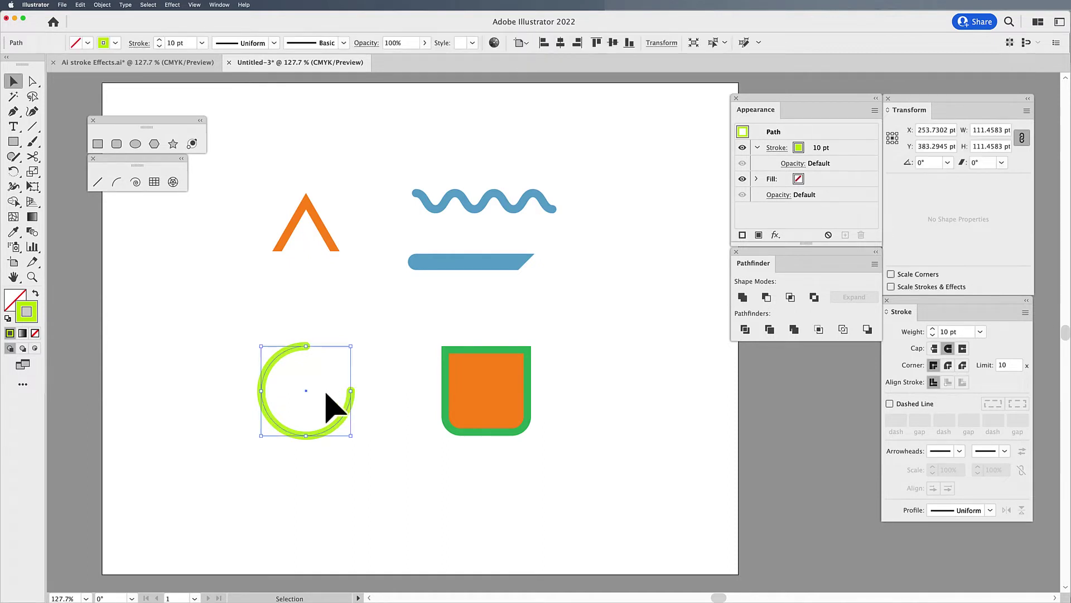
left_click(102, 5)
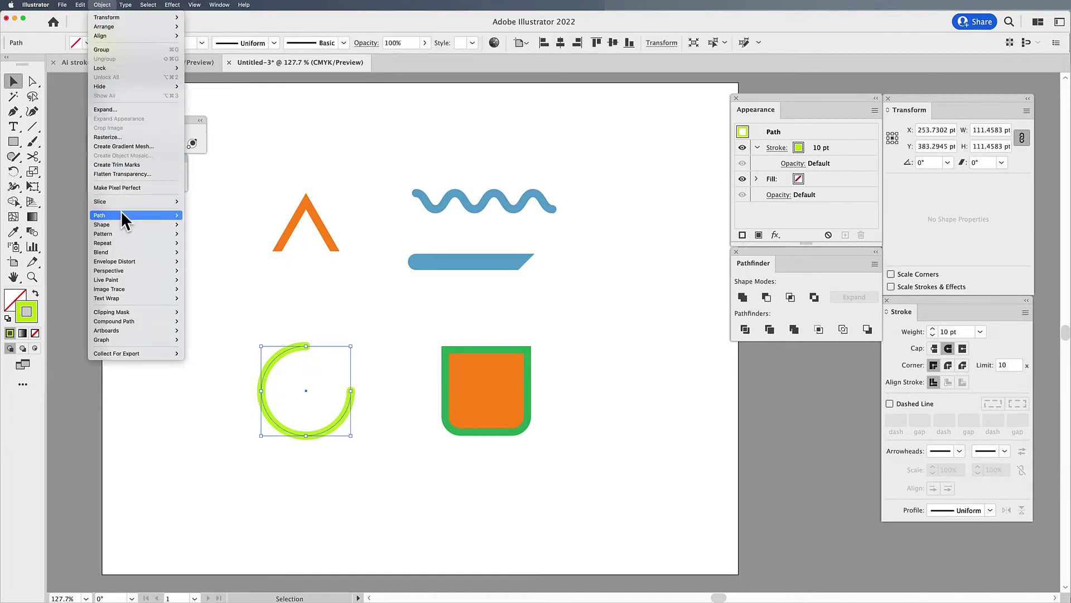
left_click(308, 309)
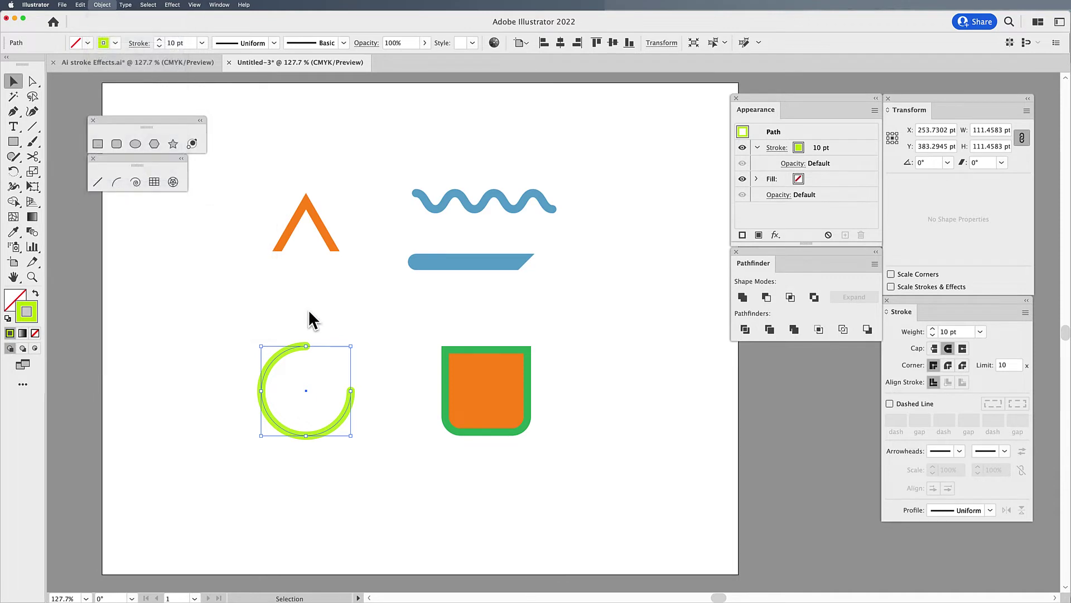
left_click(389, 311)
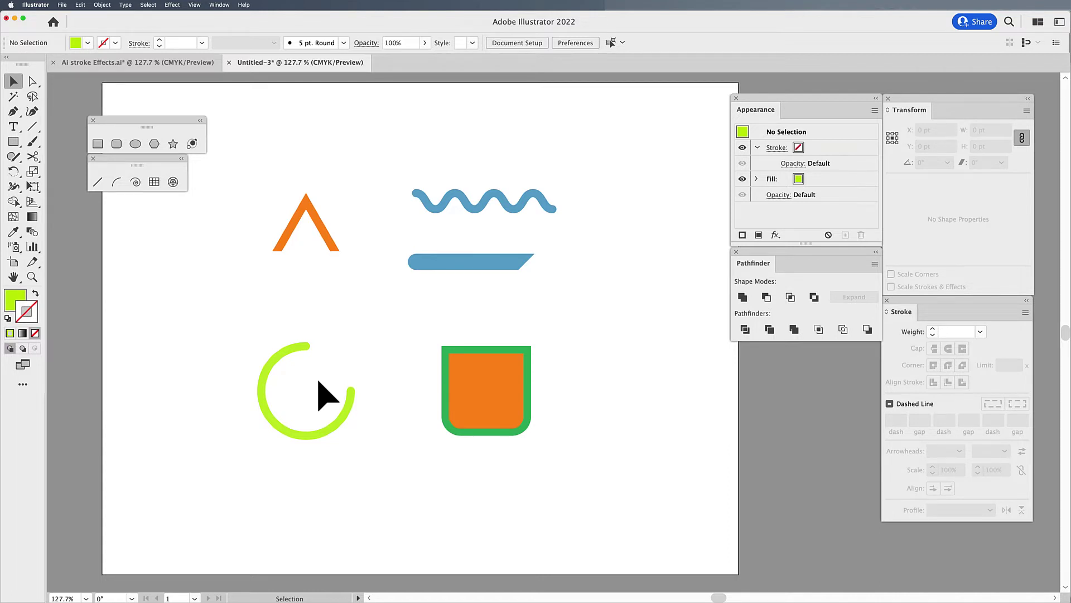
Step: Draw a horizontal line across the green arc and divide the arc along it with Pathfinder Divide
key("backslash")
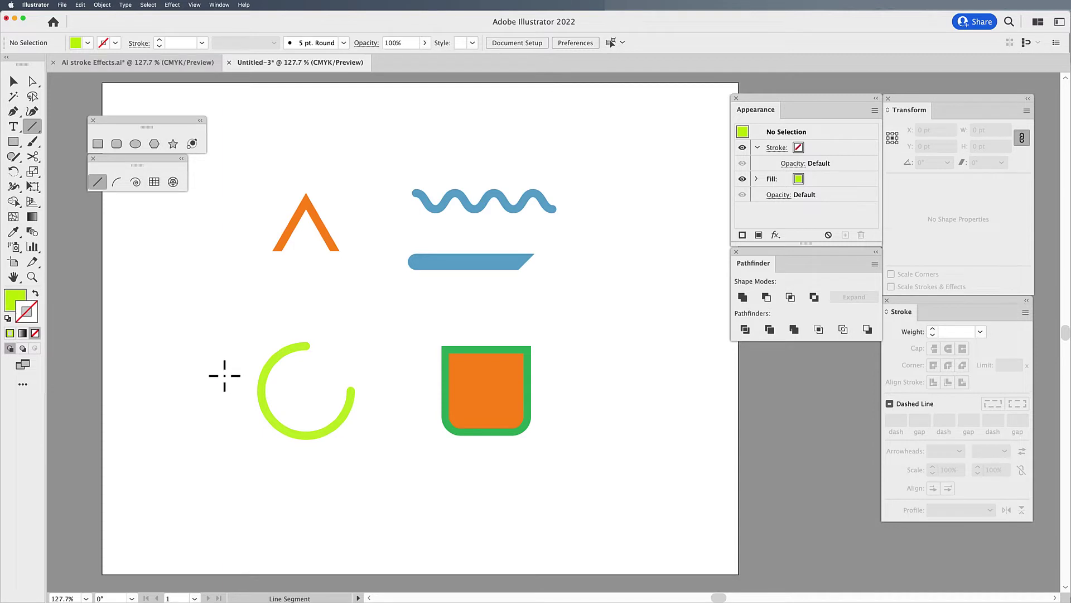
left_click_drag(224, 375, 323, 377)
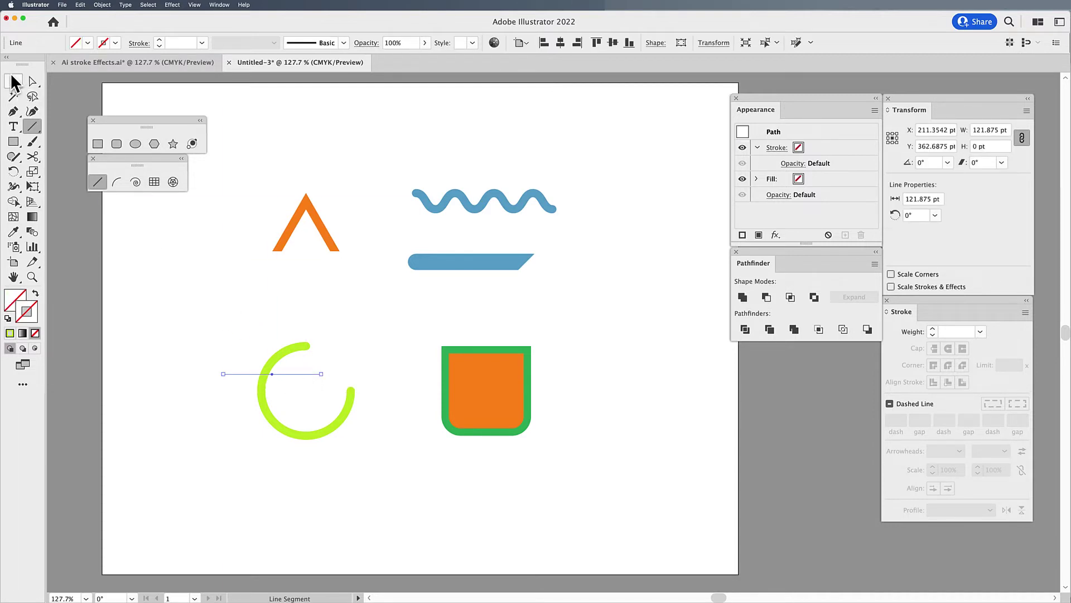
left_click(14, 82)
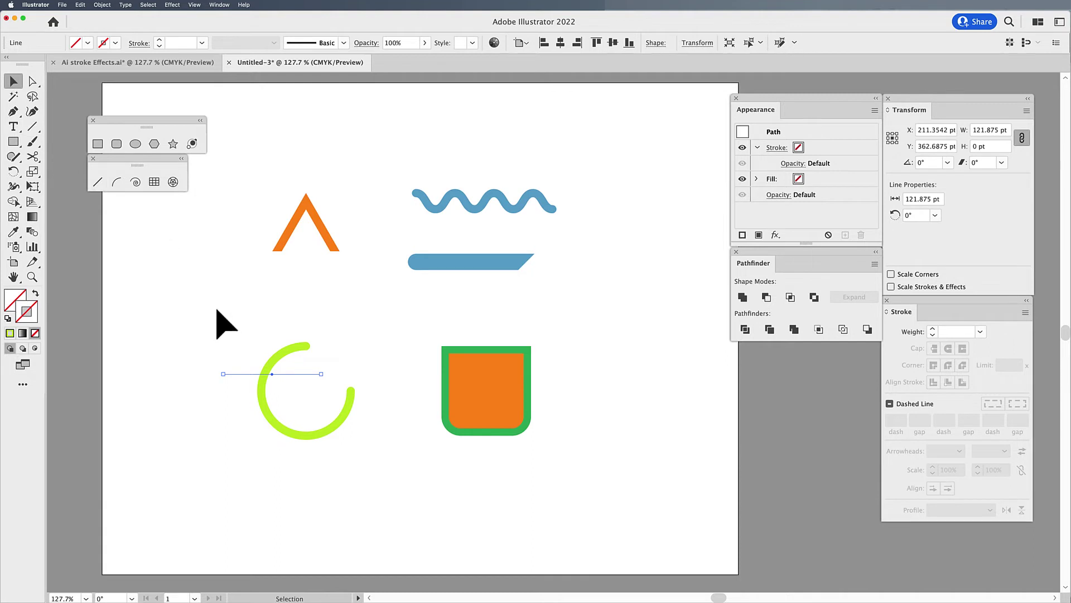
left_click_drag(217, 311, 370, 470)
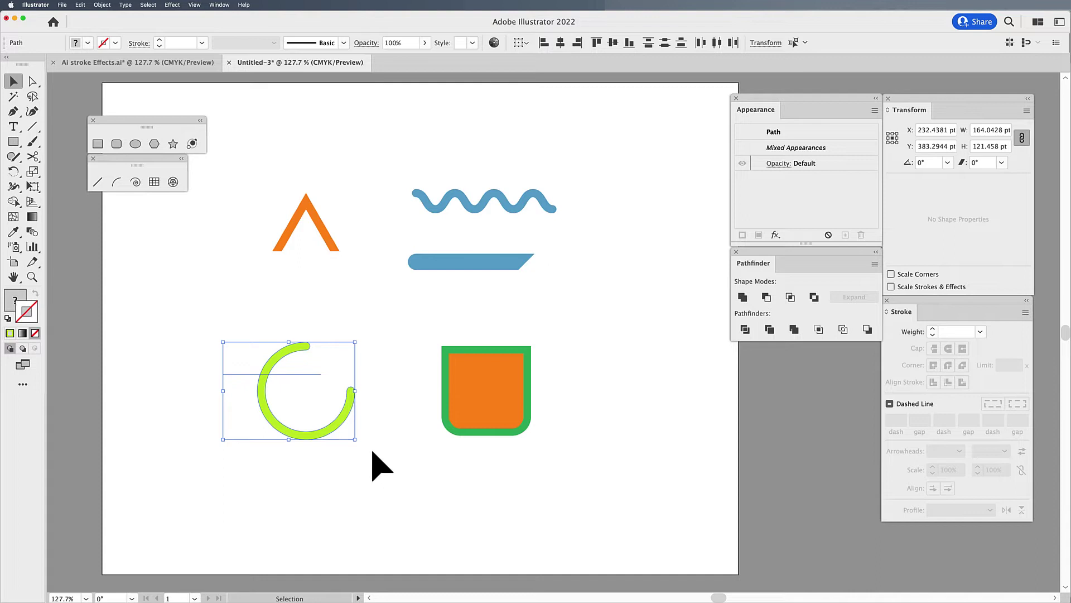
left_click(746, 329)
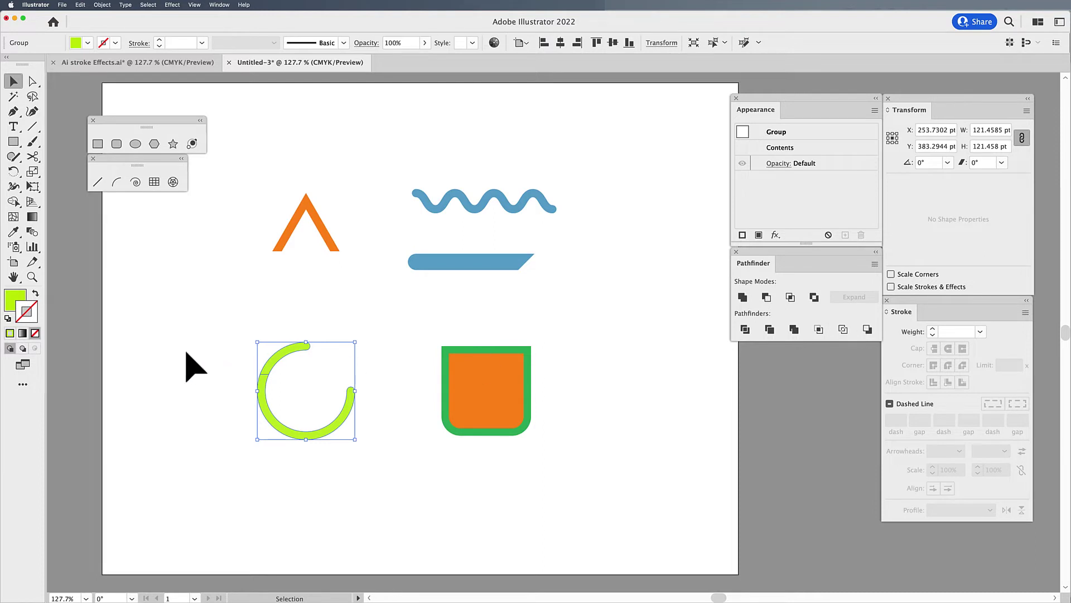
Step: Ungroup the divided arc pieces and raise the upper piece slightly
left_click(102, 5)
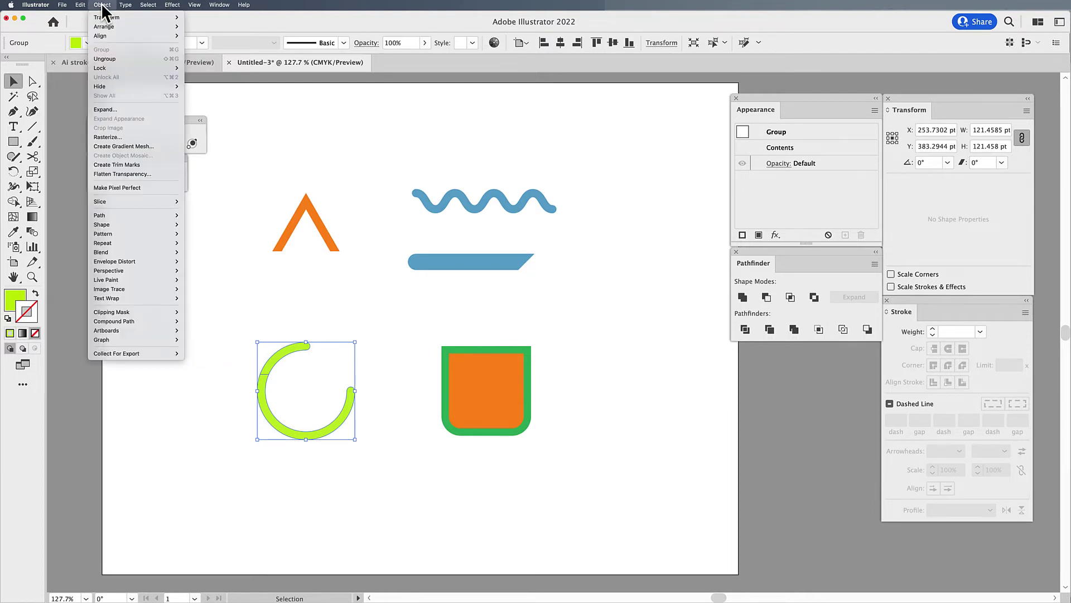
left_click(106, 59)
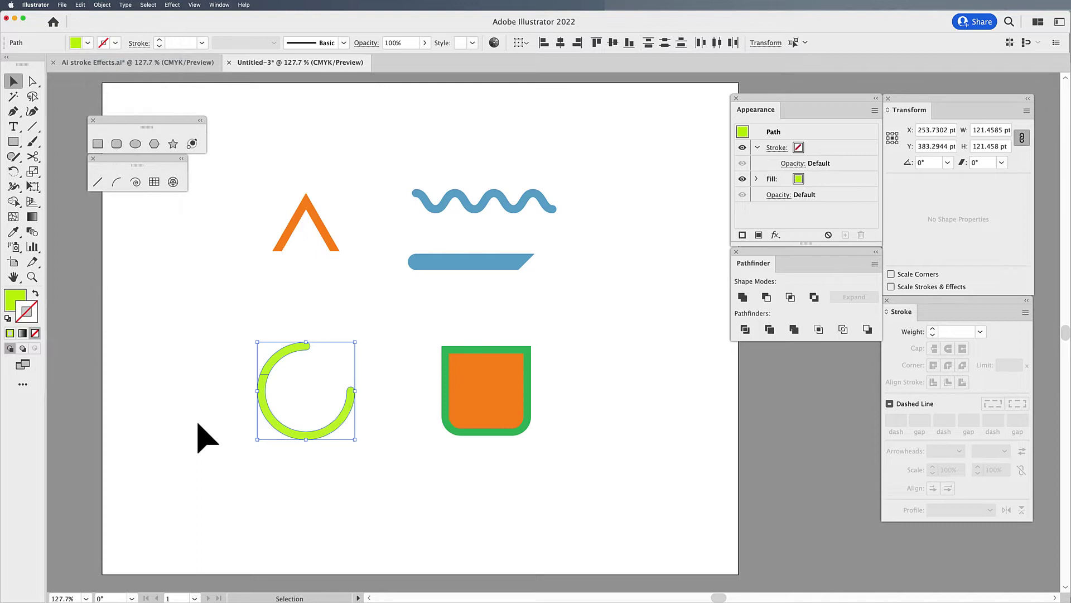
left_click(199, 424)
left_click_drag(274, 364, 278, 355)
left_click(394, 462)
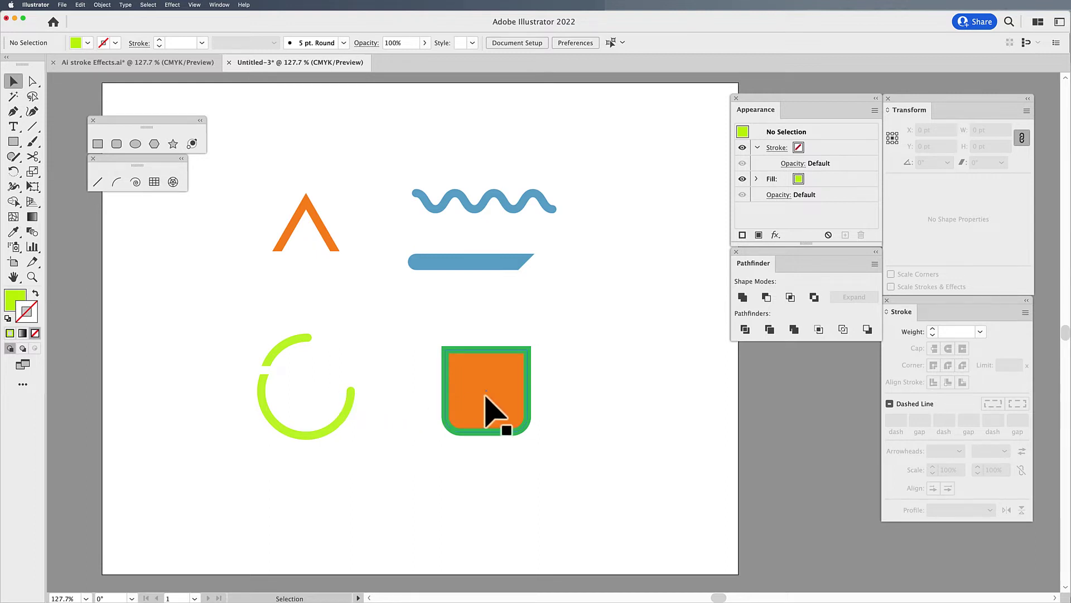
Step: Apply Outline Stroke to the orange rounded square's green border, then switch to Outline view
left_click(528, 397)
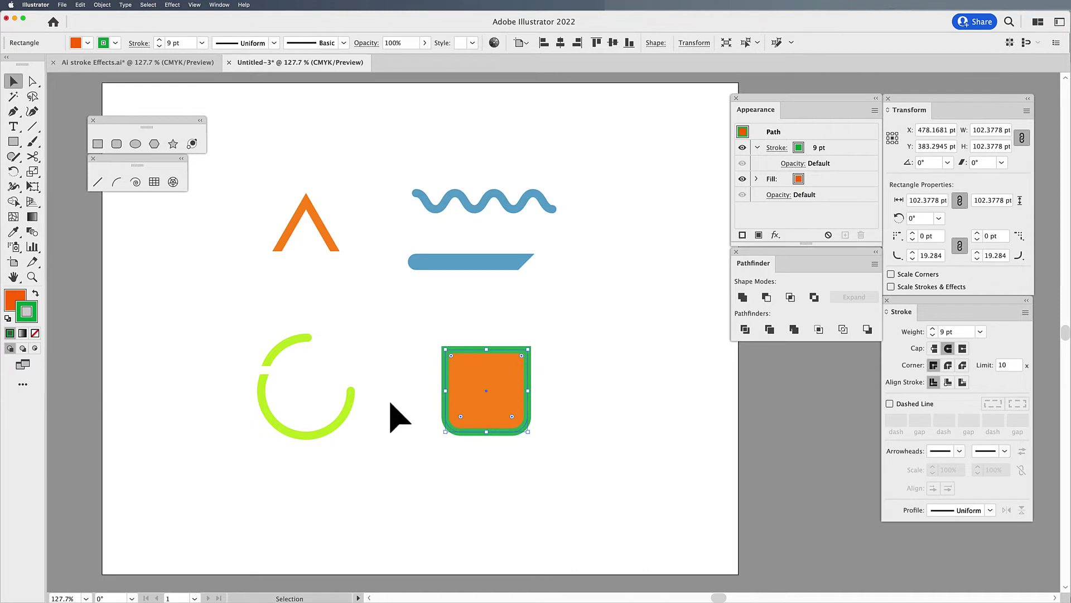
key("super+y")
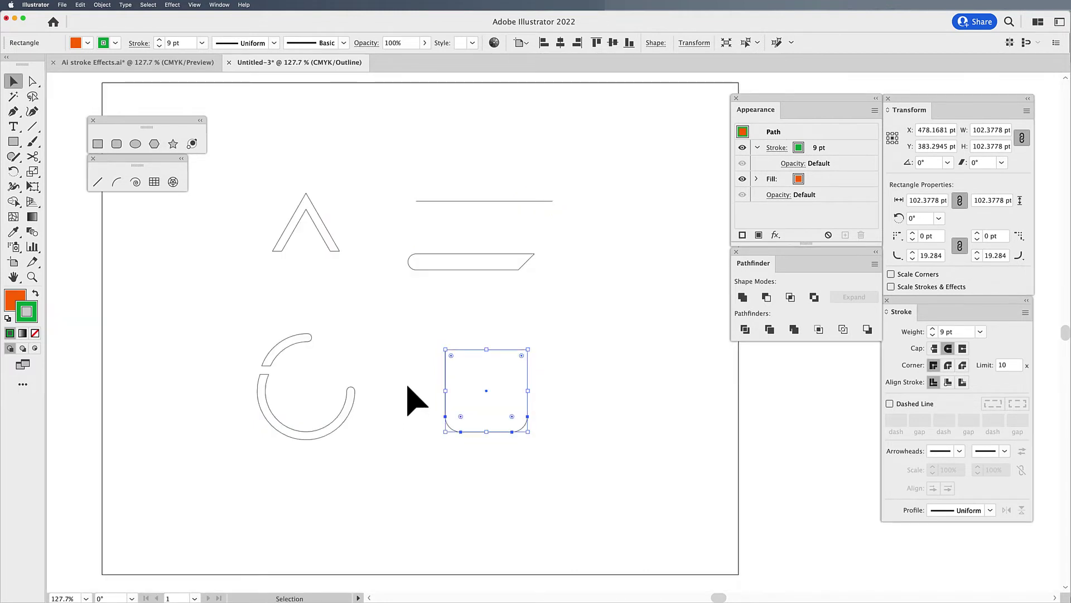
key("super+y")
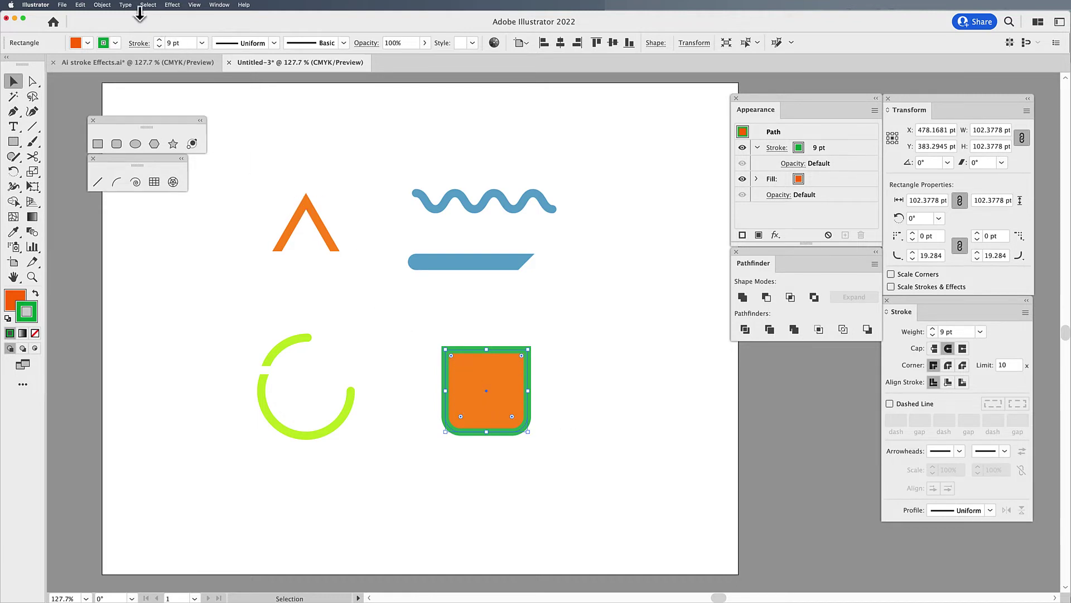
left_click(100, 4)
mouse_move(117, 215)
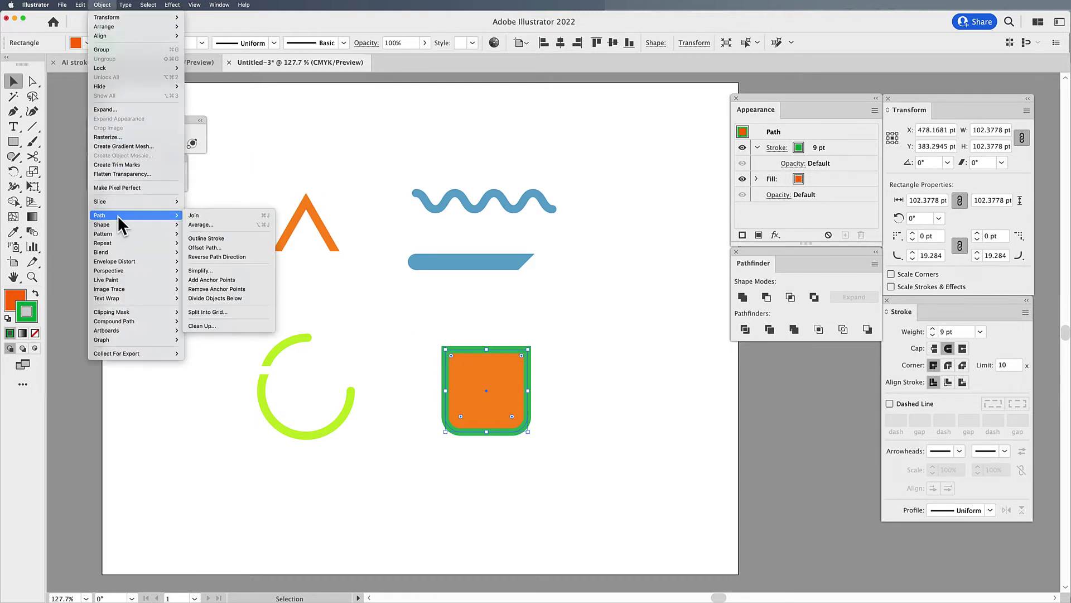
left_click(229, 236)
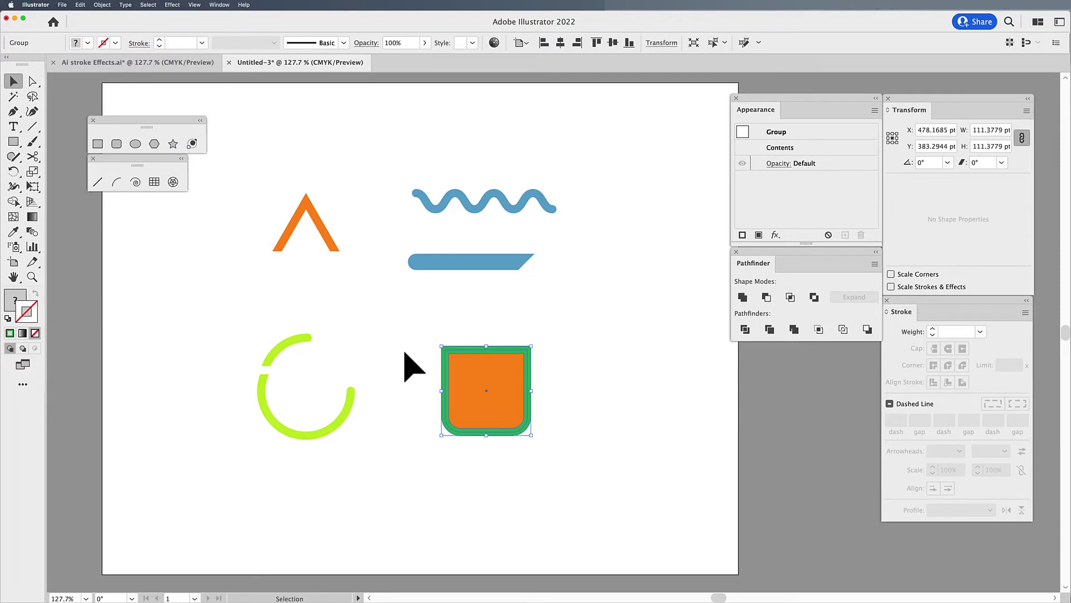
left_click(395, 348)
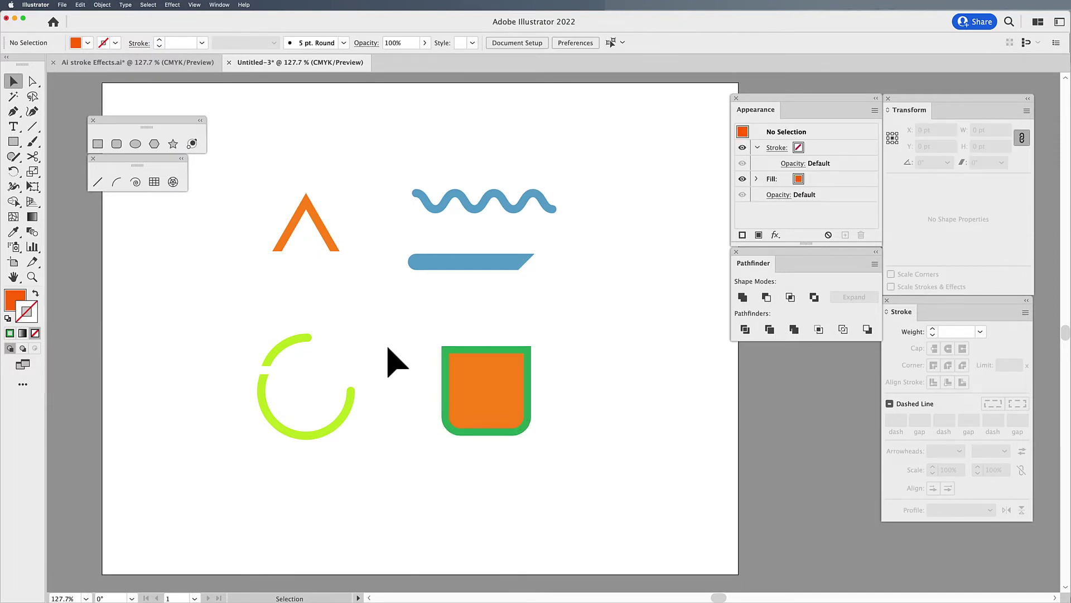
key("super+y")
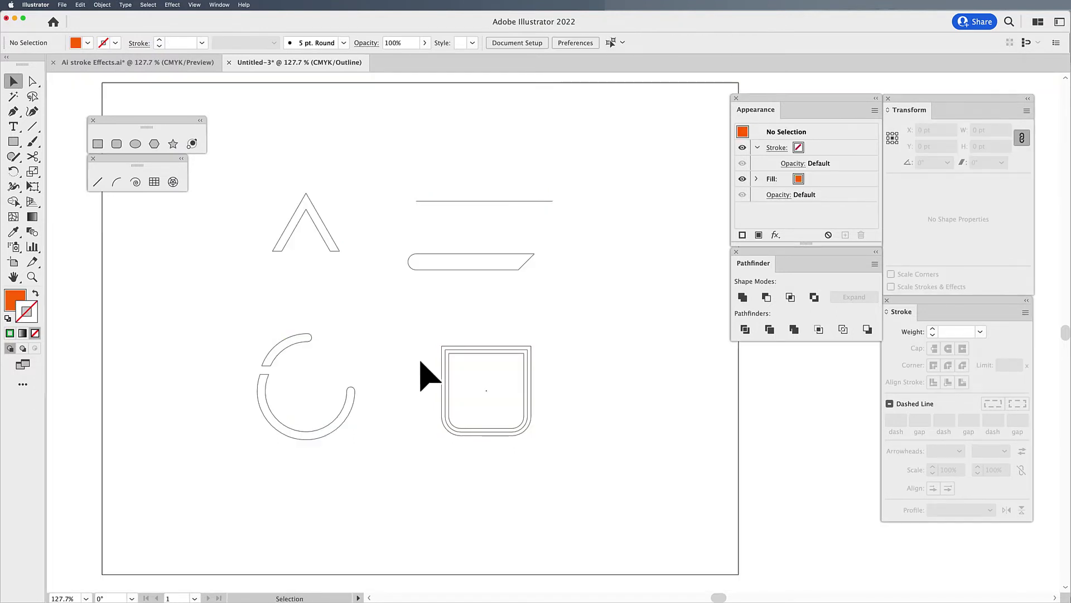
Step: Ungroup the outlined square into its orange fill and green border shapes
left_click(474, 373)
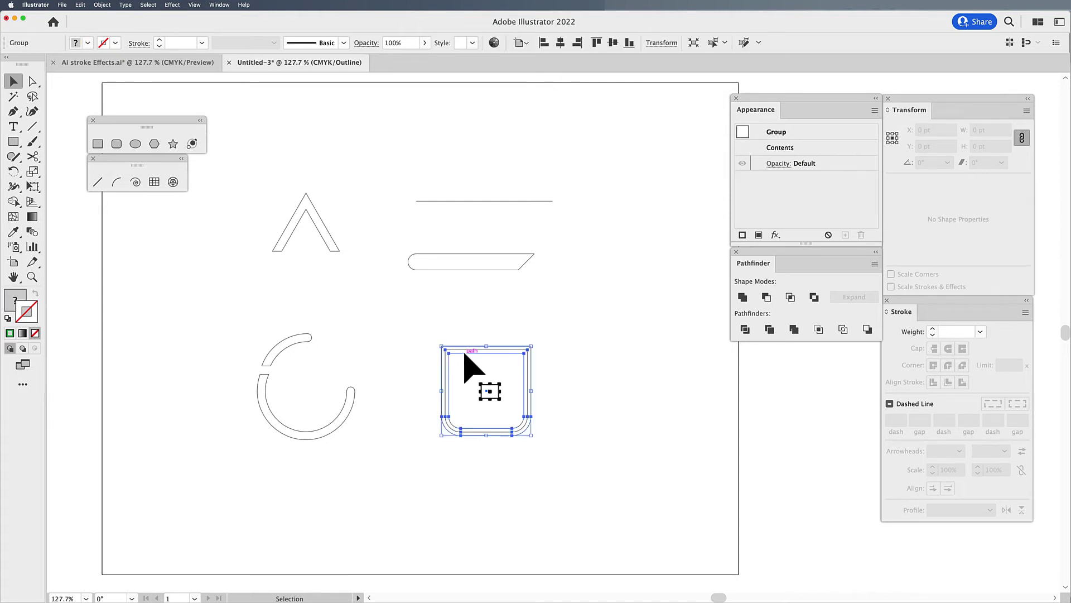
left_click(572, 361)
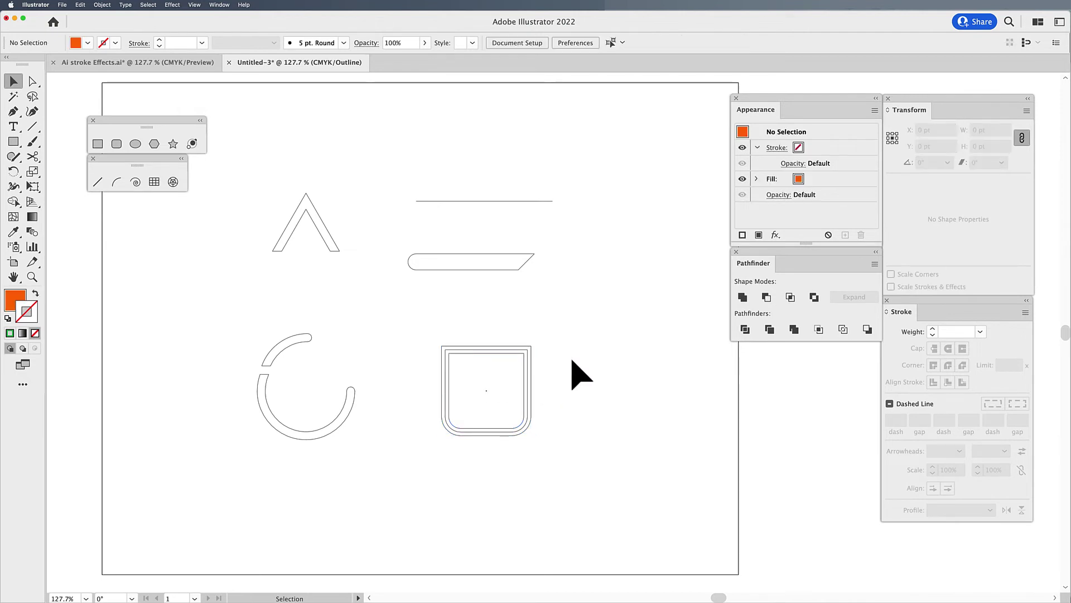
left_click(520, 354)
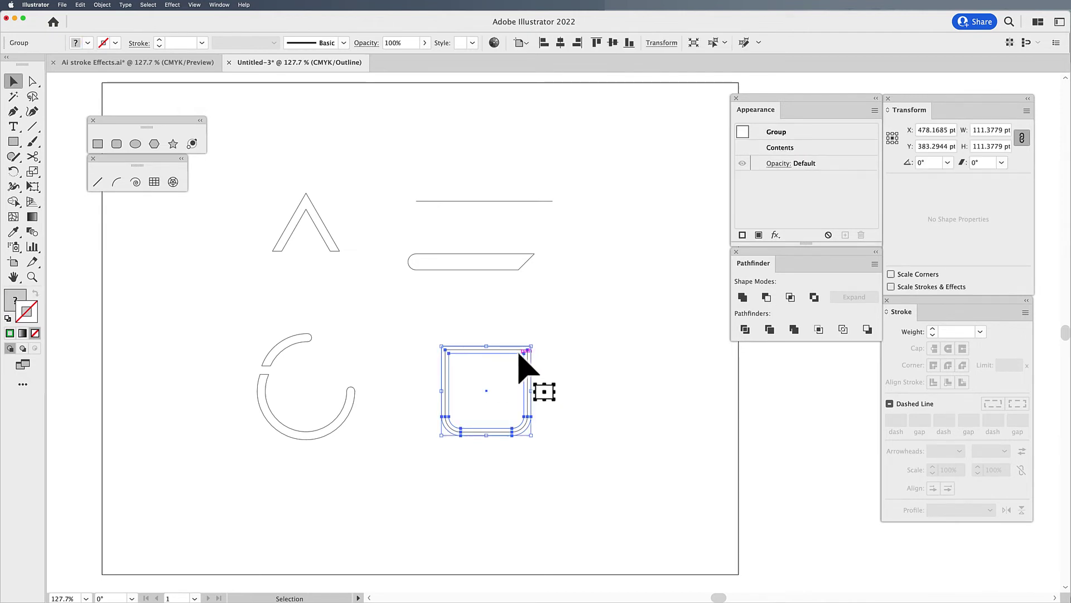
left_click(102, 5)
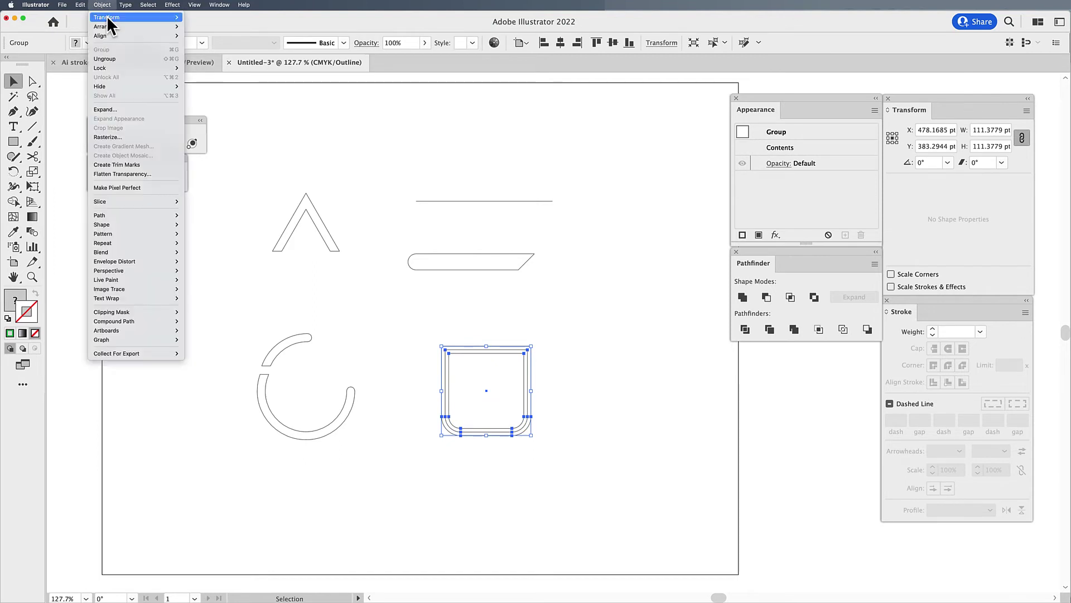
left_click(116, 58)
left_click(581, 406)
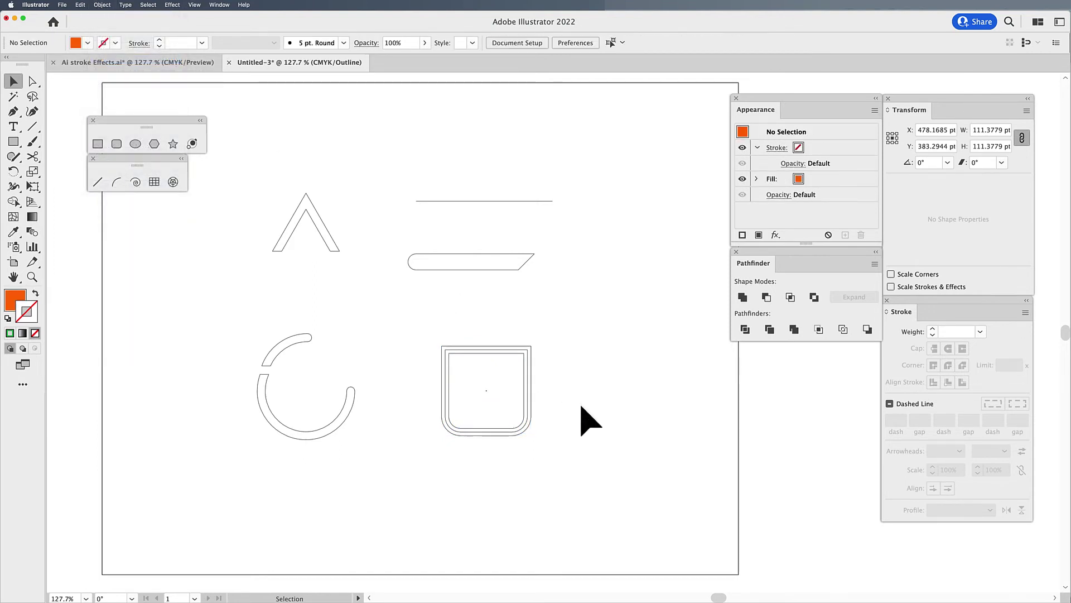
Step: Move the orange fill shape out to the right of the green frame, leaving it hollow
left_click_drag(527, 417, 637, 420)
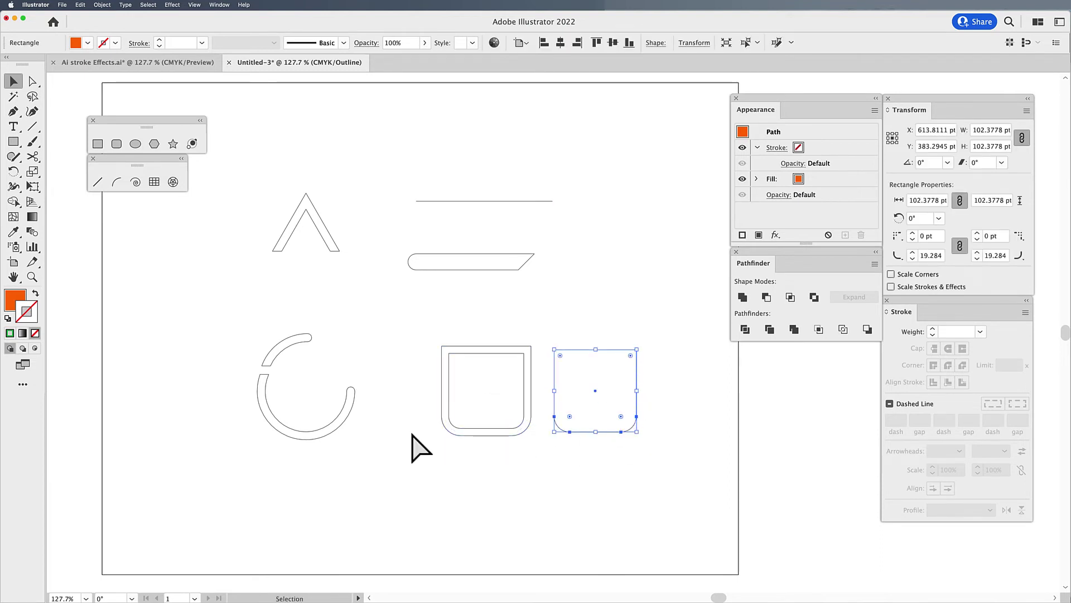
key("super+y")
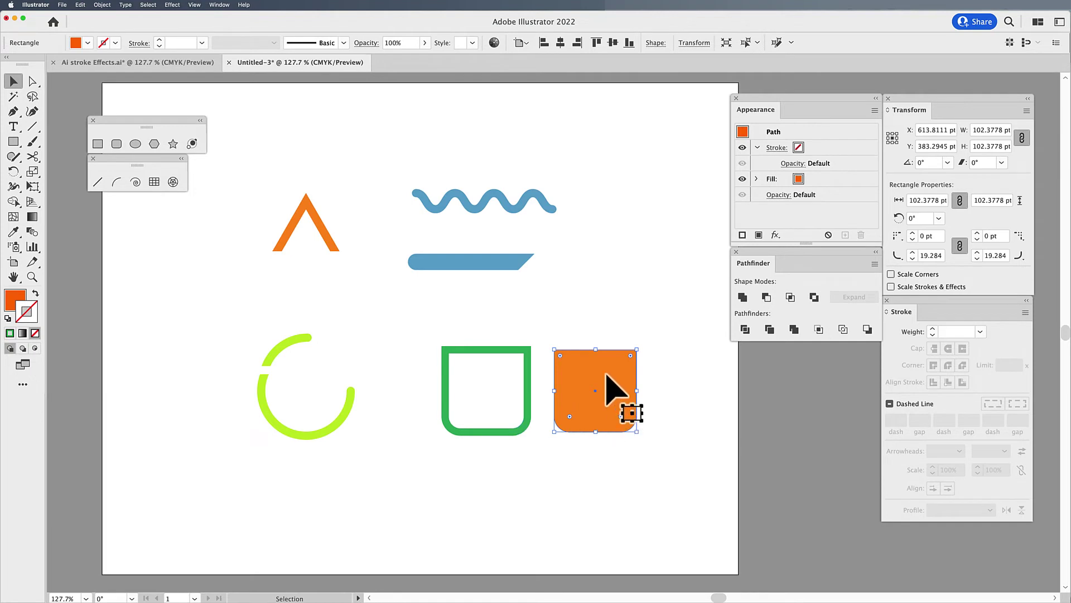
left_click_drag(607, 375, 497, 375)
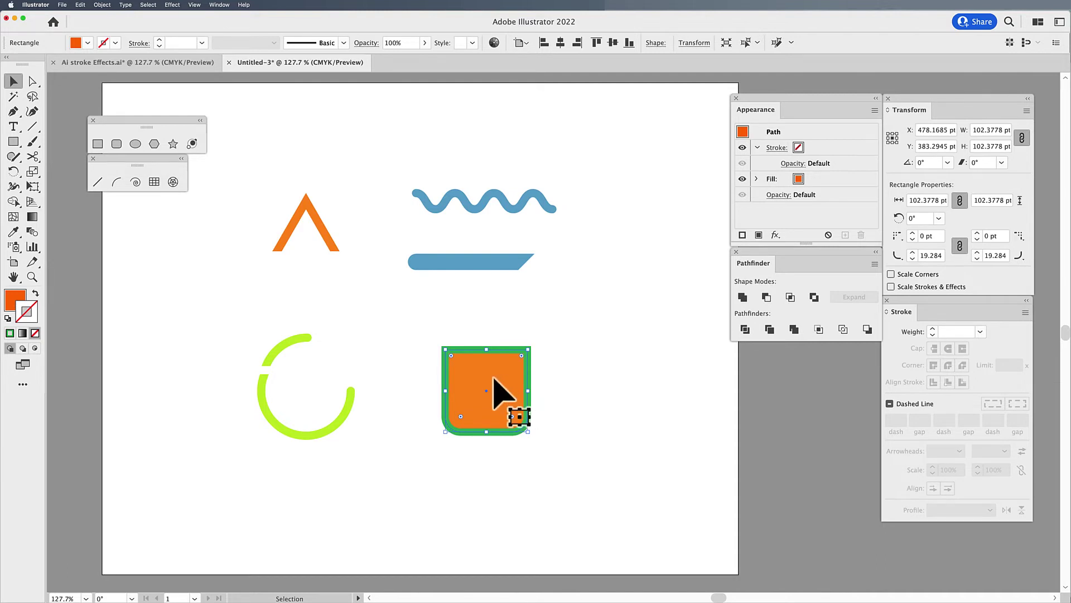
left_click(562, 361)
left_click(528, 369)
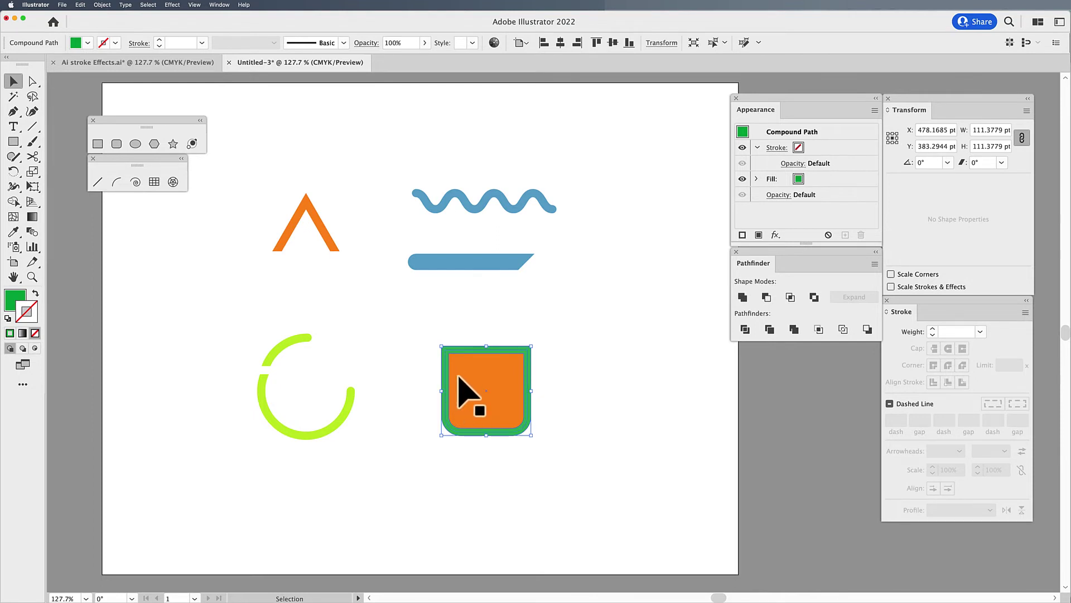
left_click_drag(468, 380, 590, 382)
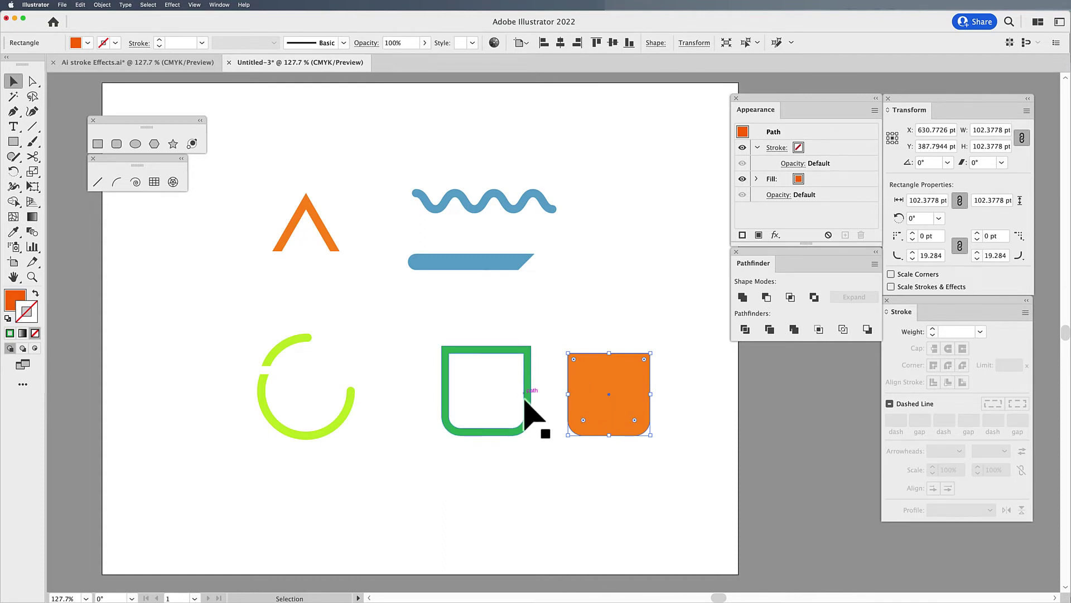
left_click(410, 432)
left_click(463, 352)
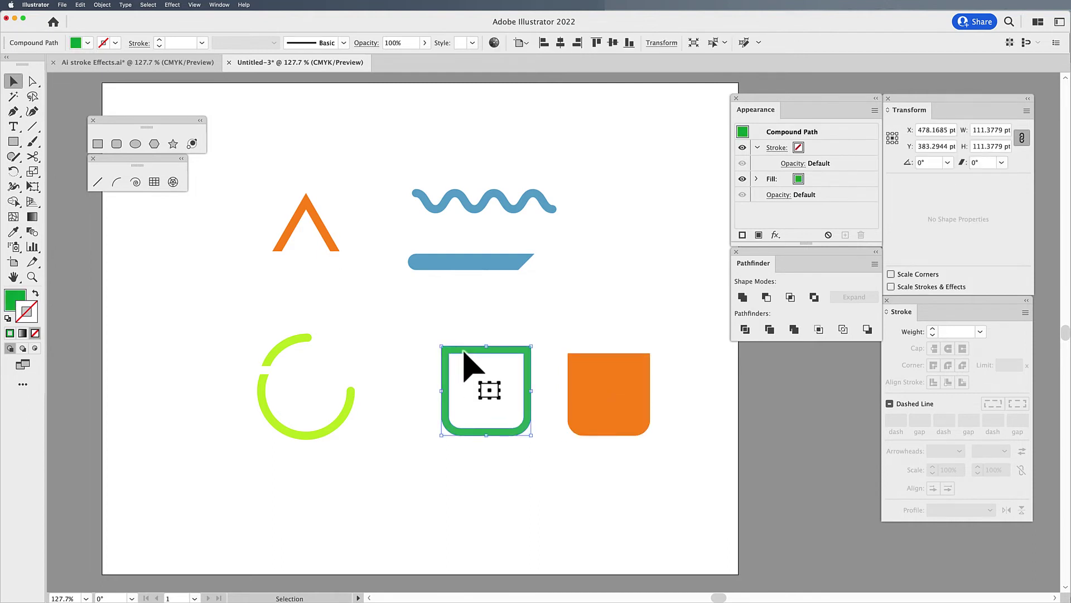
Step: Raise the green frame's top-right anchor about 15.56 pt with Direct Selection
key("a")
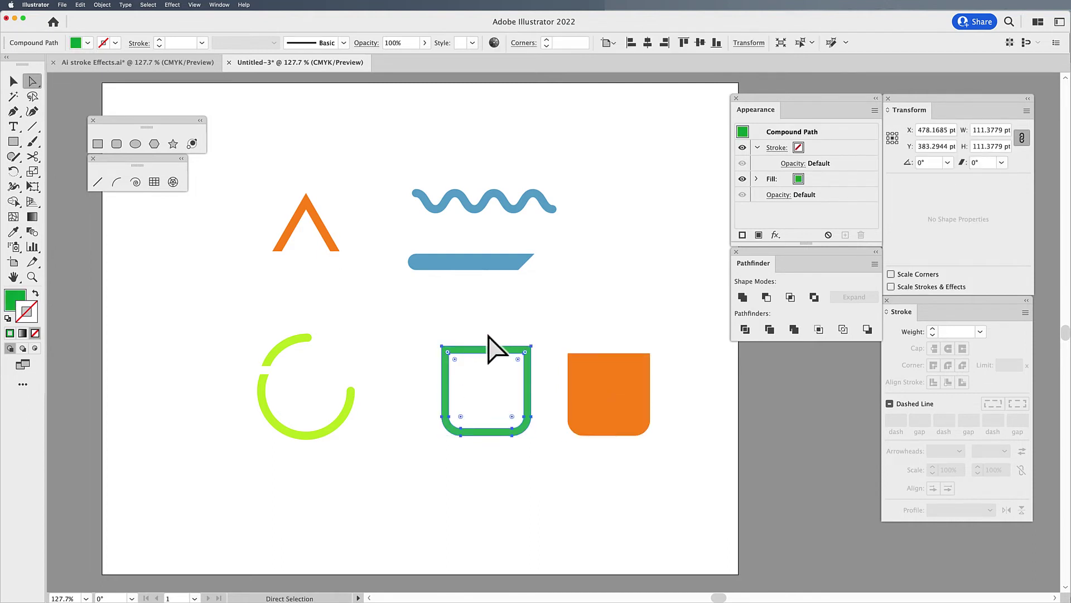
left_click(496, 342)
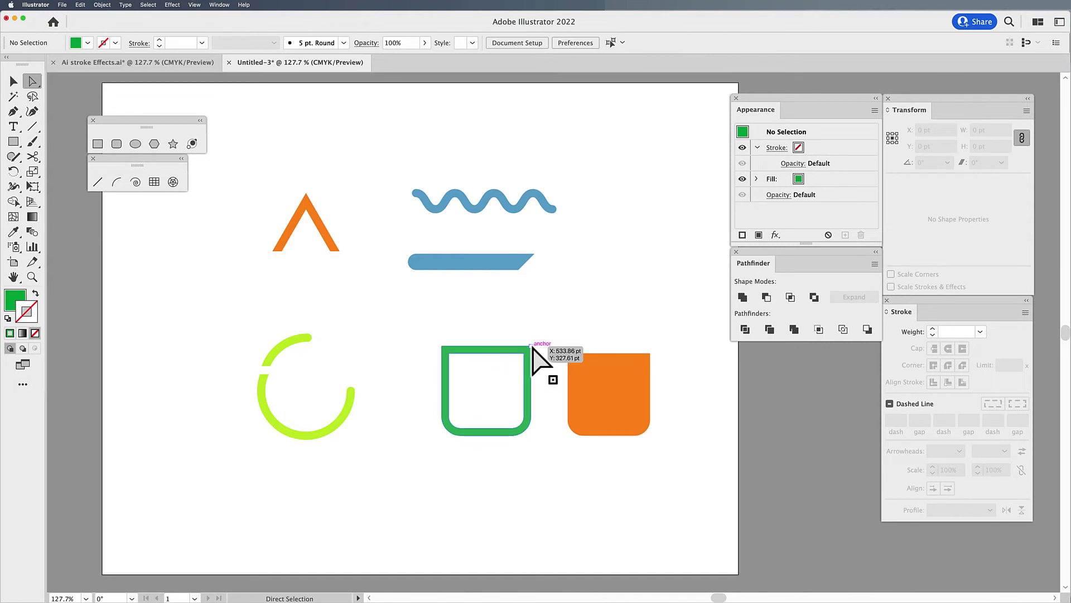
left_click_drag(530, 347, 530, 334)
left_click(552, 356)
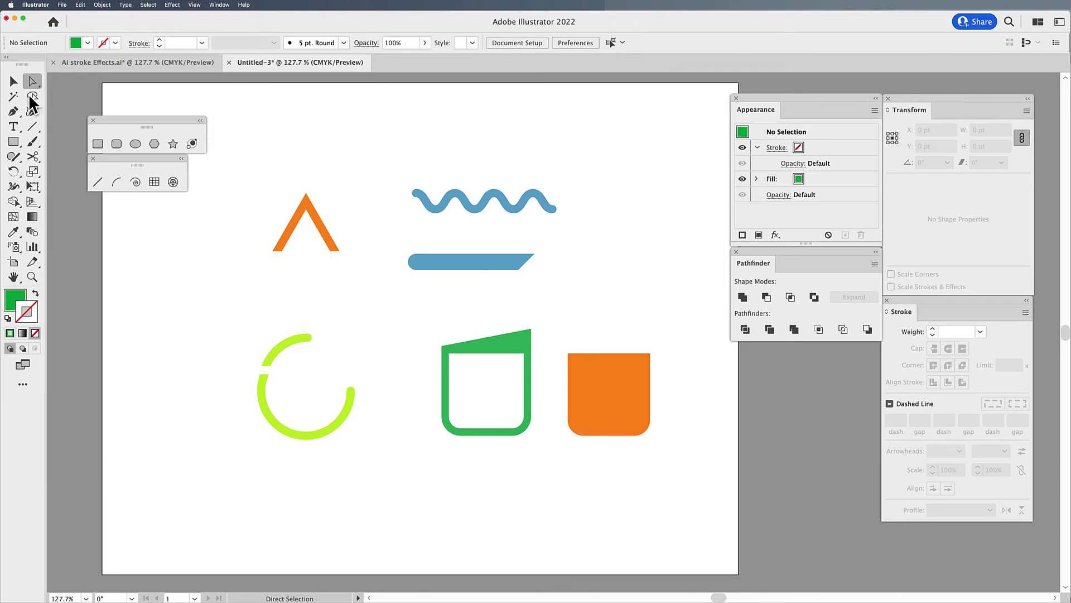
left_click(13, 81)
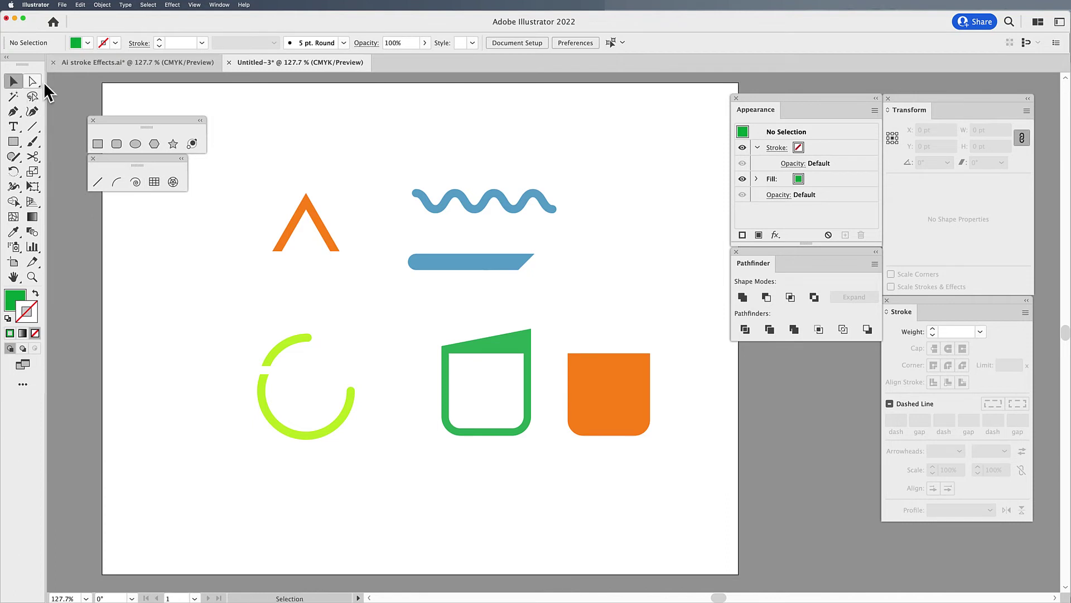
left_click(496, 202)
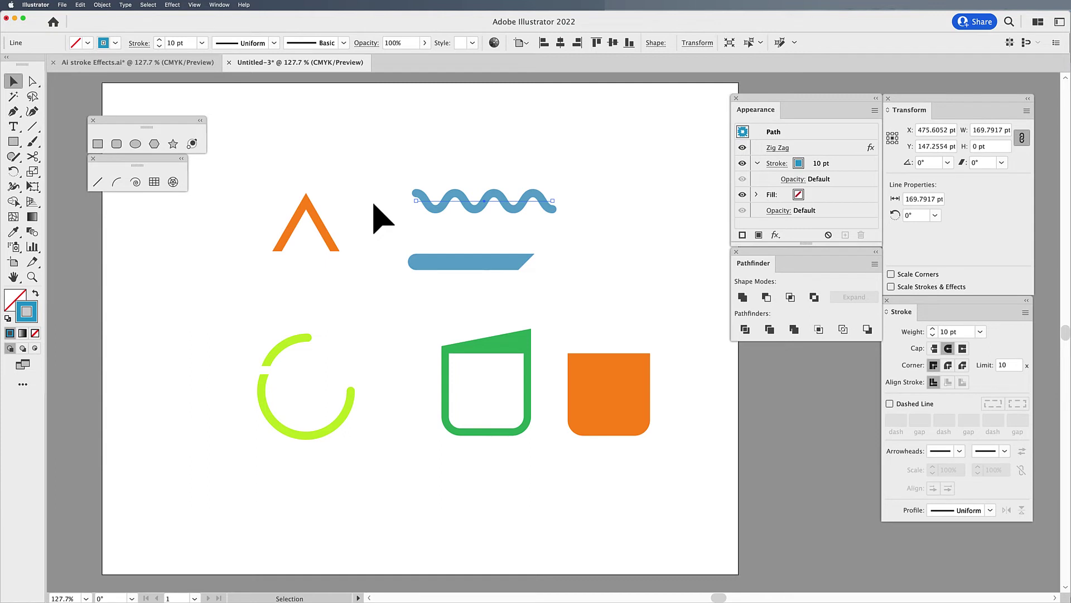
key("super")
key("super+y")
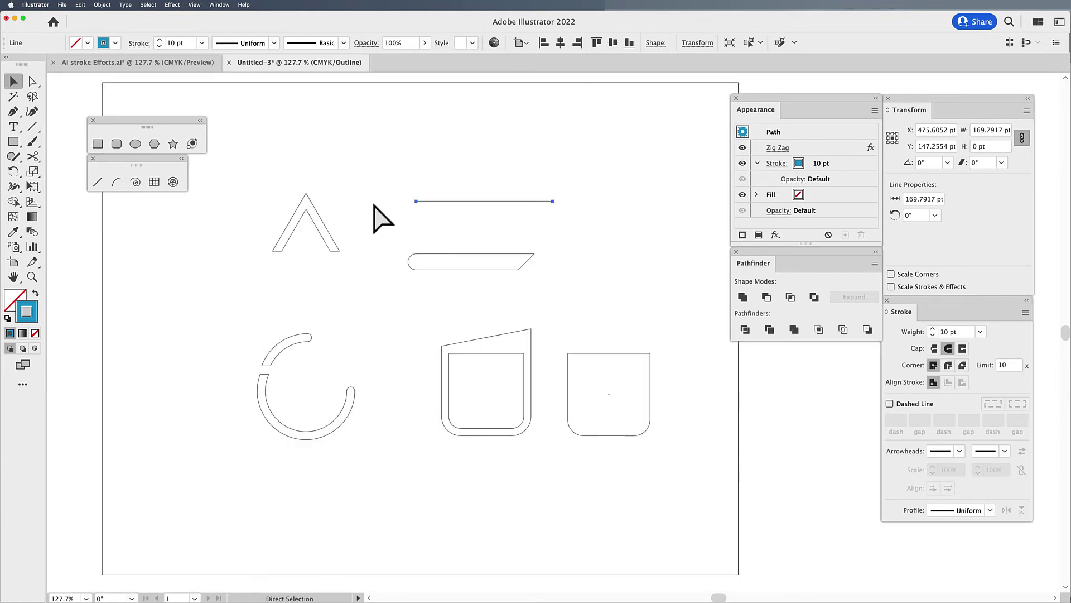
key("super+y")
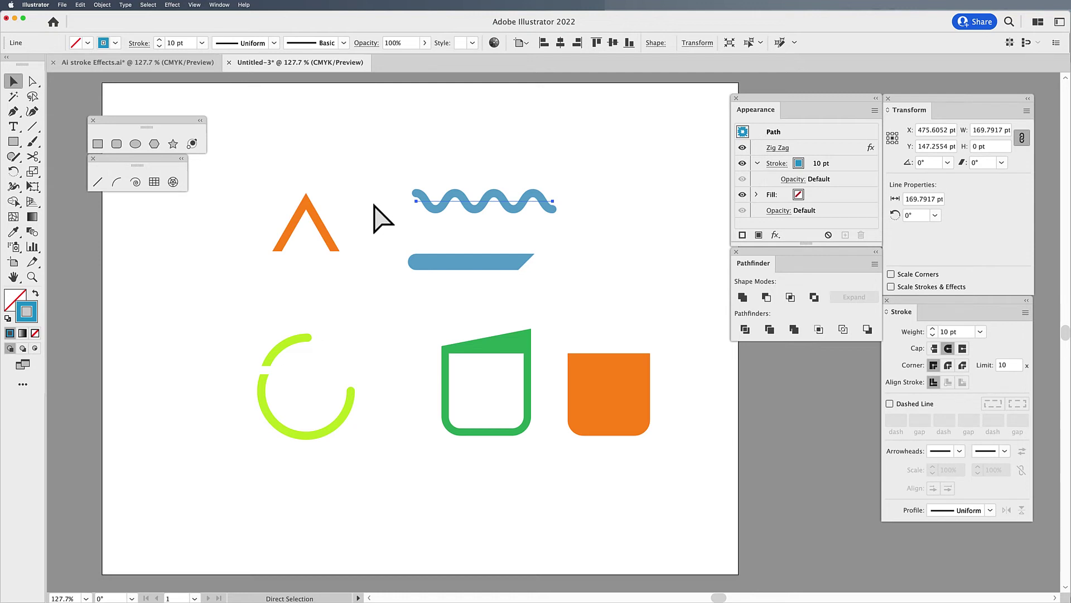
key("v")
Step: Convert the blue zigzag's stroke into a filled shape with Outline Stroke
left_click(103, 5)
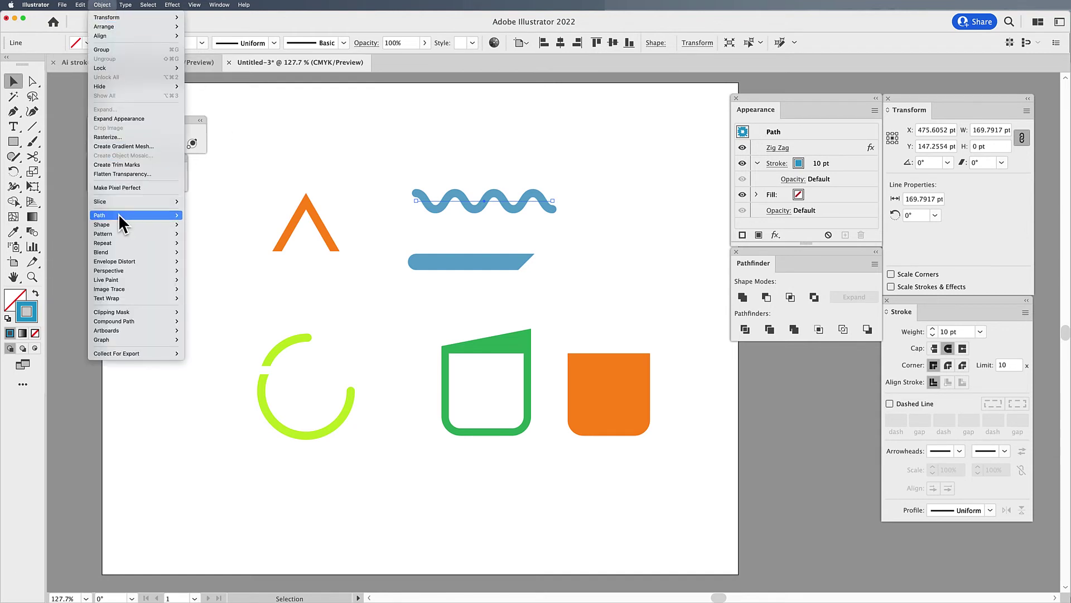
mouse_move(119, 215)
left_click(208, 237)
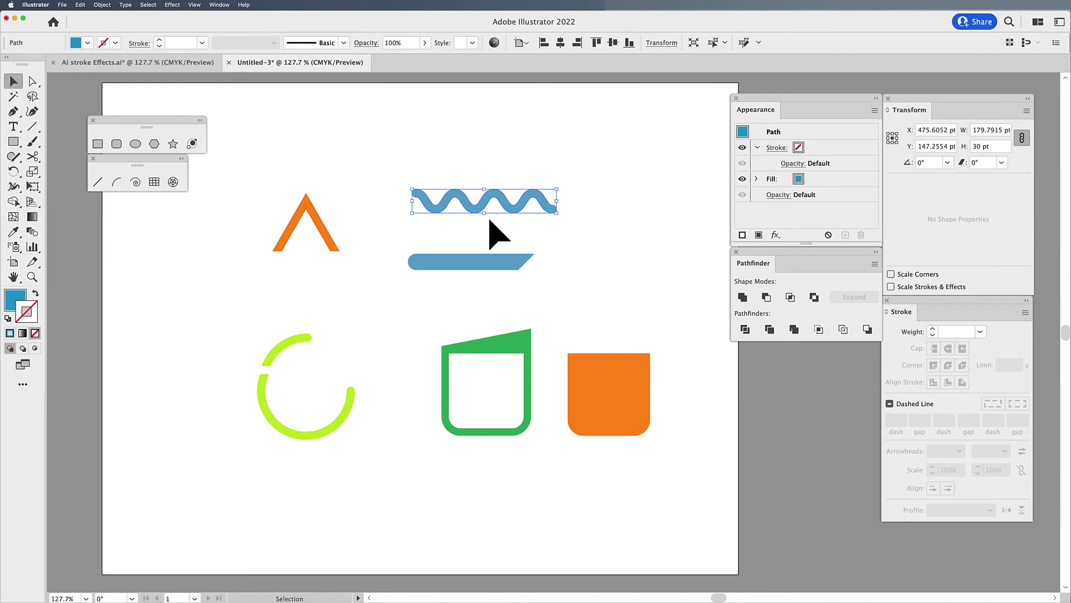
left_click(560, 233)
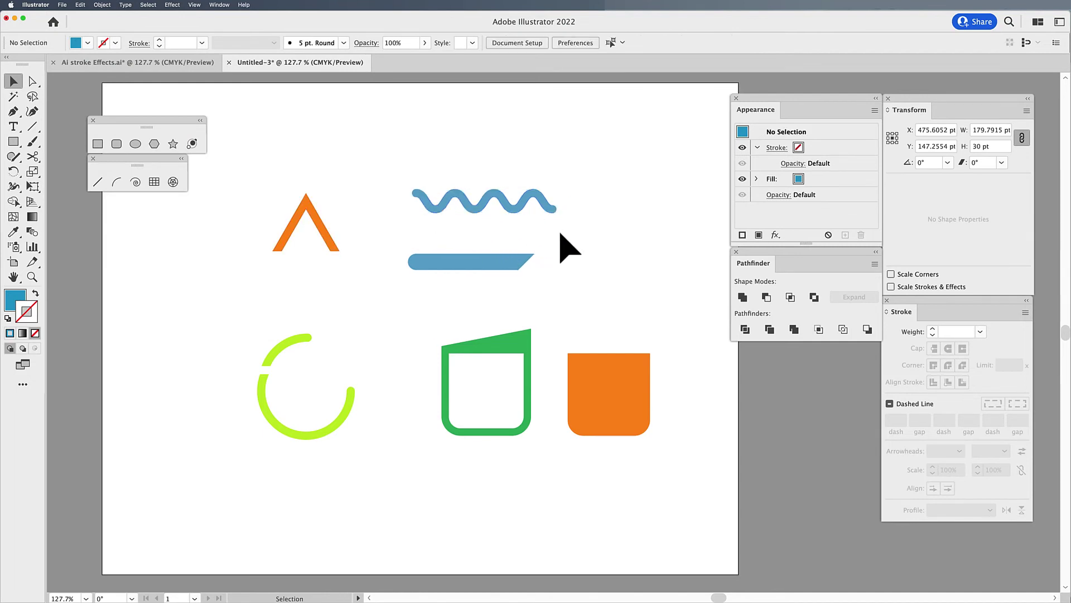
key("super+y")
key("super+y")
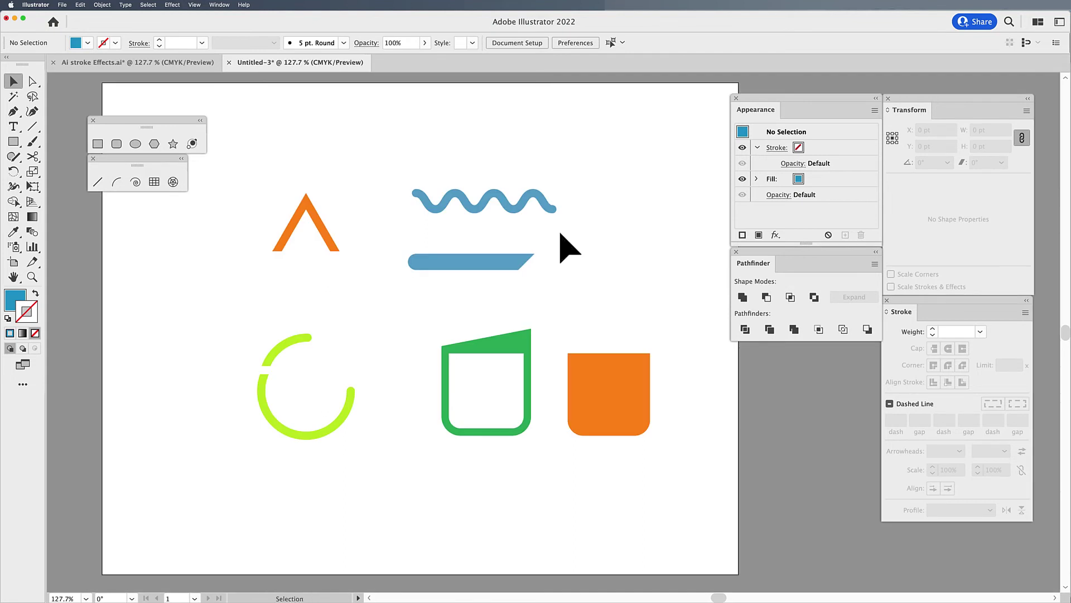
Step: Draw a vertical cutting line across the wave's middle and divide the wave along it
key("backslash")
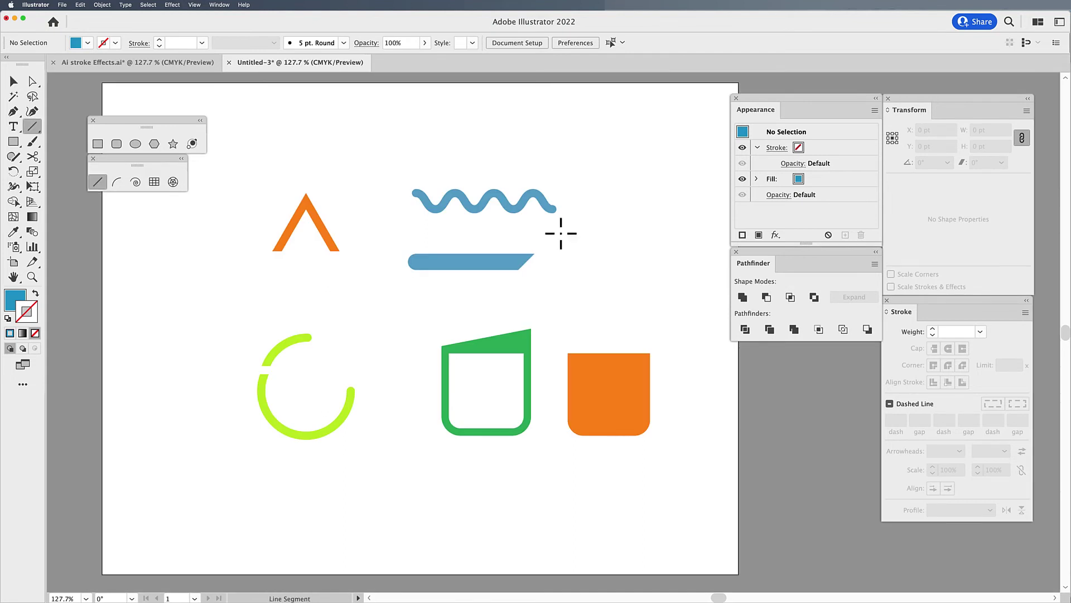
left_click_drag(492, 163, 493, 234)
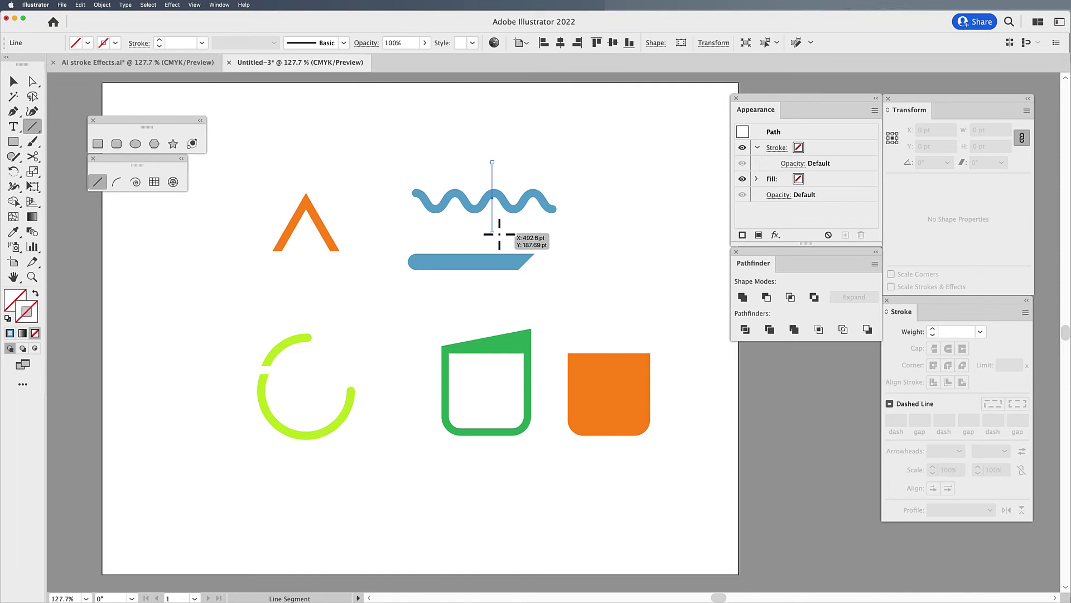
left_click(11, 82)
left_click(559, 223, "shift")
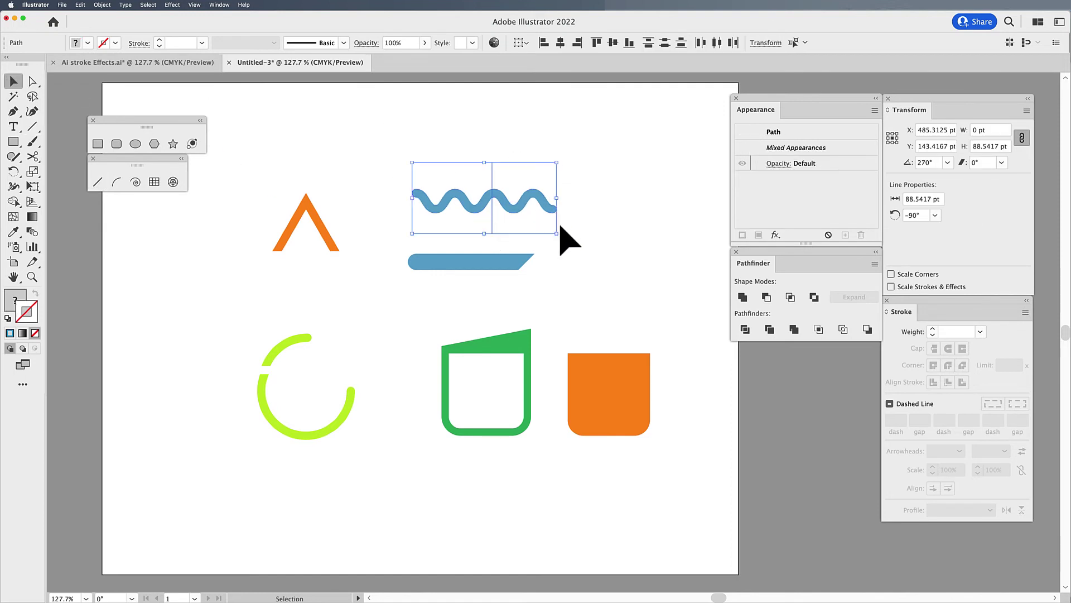
left_click(745, 330)
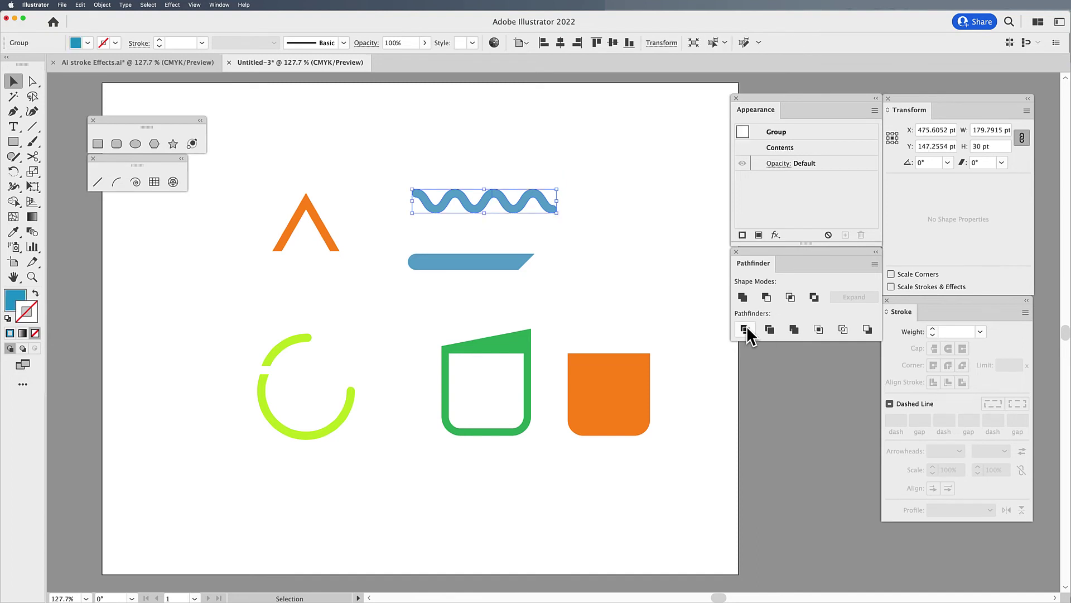
Step: Ungroup the wave halves and shift the right half about 14 pt apart
key("super+shift+g")
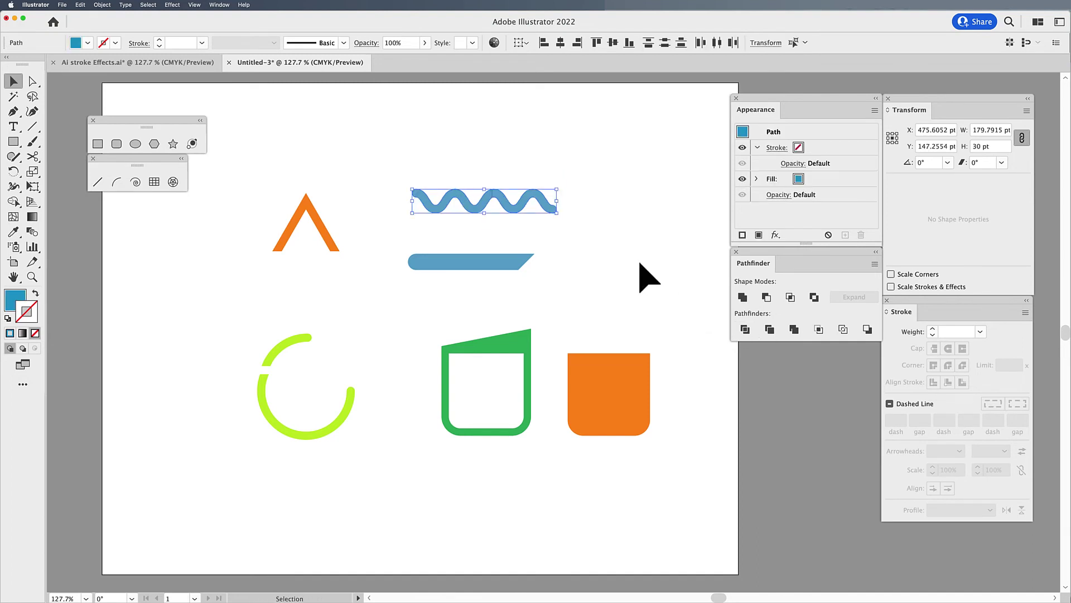
left_click(649, 277)
mouse_move(523, 229)
left_mouse_down()
mouse_move(537, 223)
mouse_move(532, 213)
left_mouse_up()
left_click(646, 234)
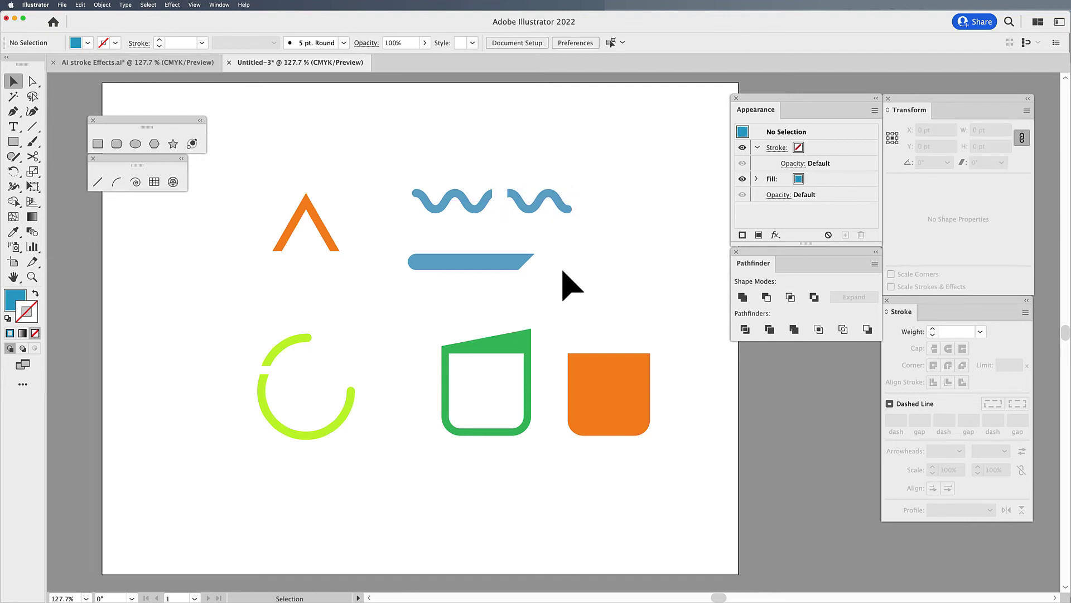
Step: Draw a horizontal line below the blue shapes with an orange 10 pt stroke
key("backslash")
left_click_drag(430, 306, 595, 307)
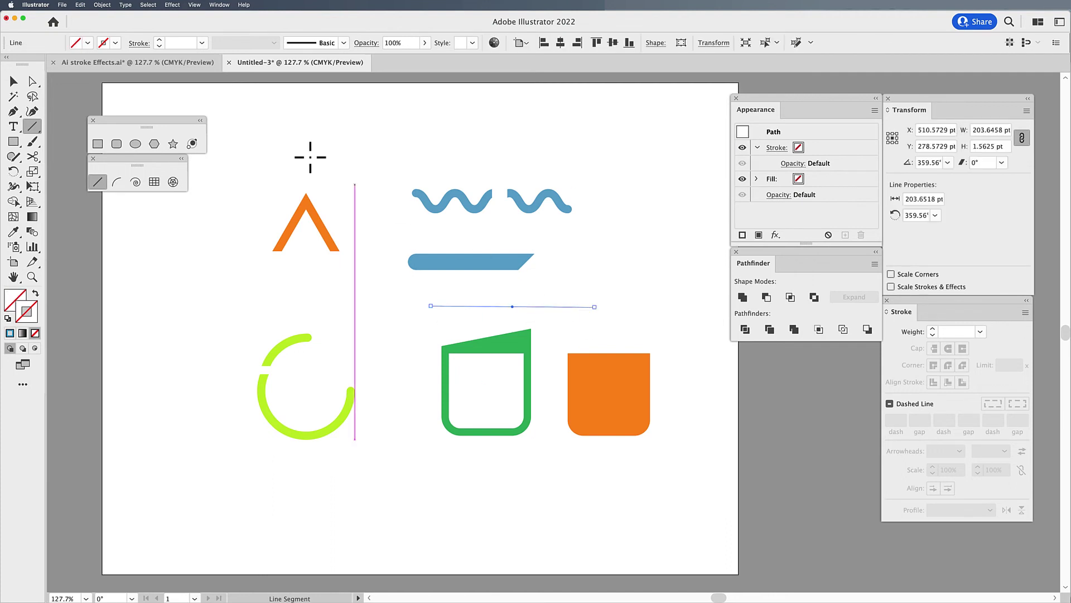
left_click(116, 42)
left_click(123, 64)
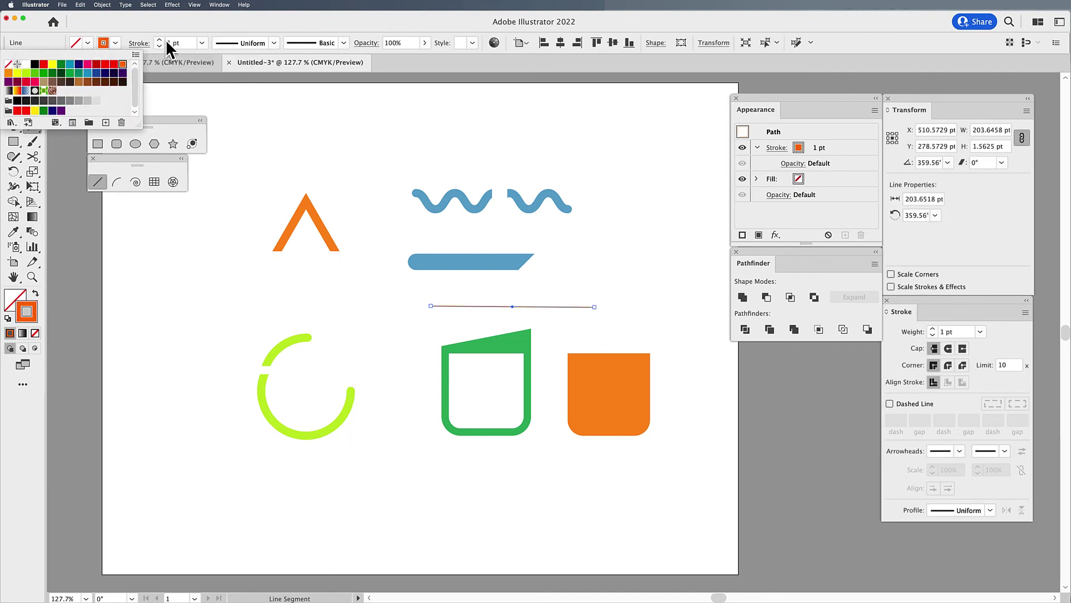
left_click(166, 41)
left_click(164, 42)
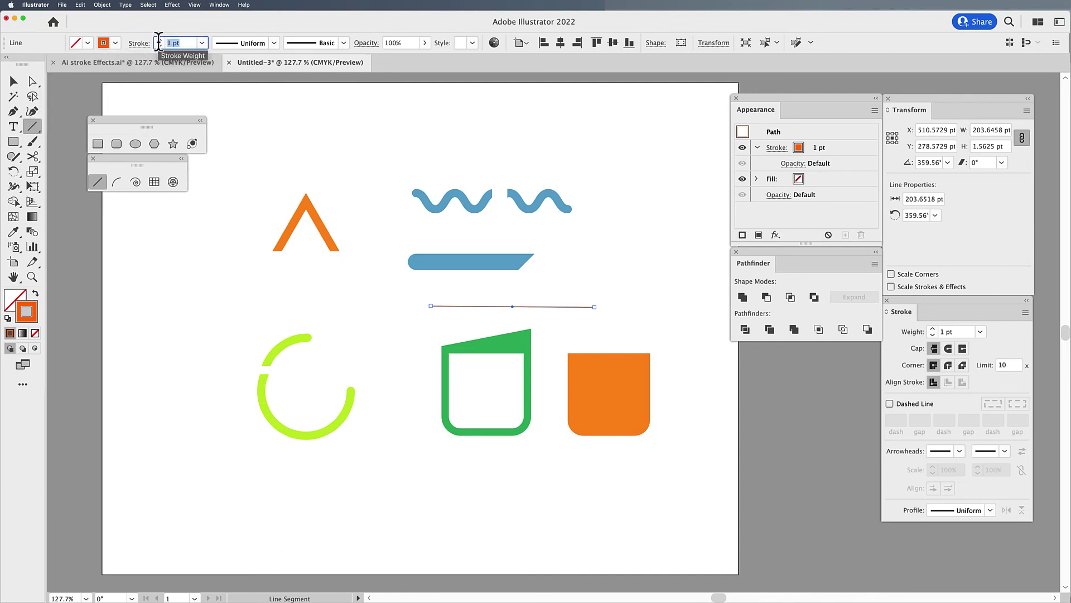
type("10")
key("Return")
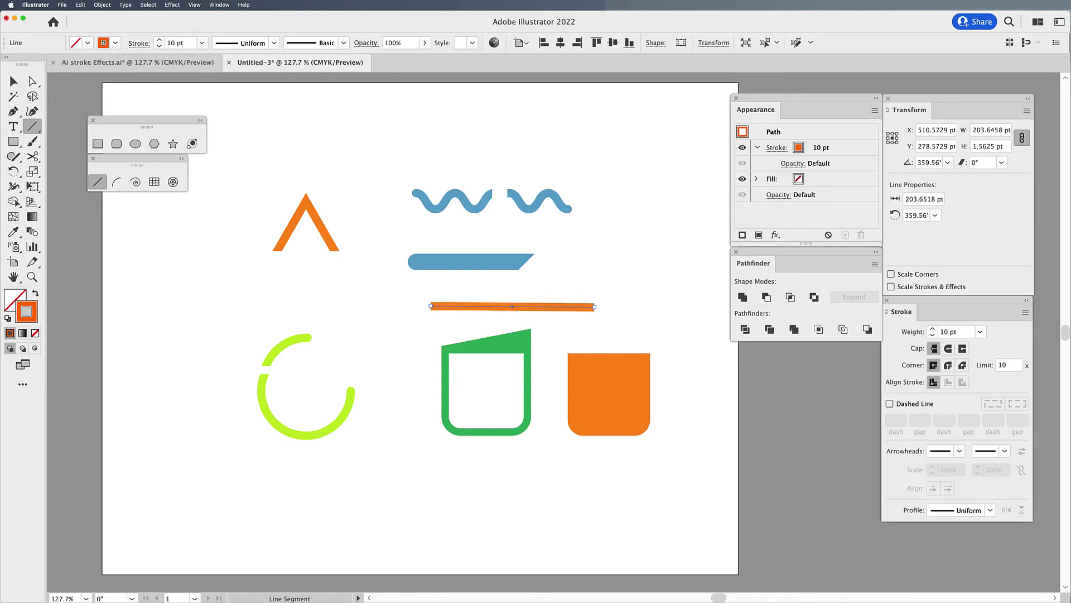
Step: Apply a Zig Zag effect to the orange line and draw a vertical line crossing it
left_click(167, 6)
left_click(183, 17)
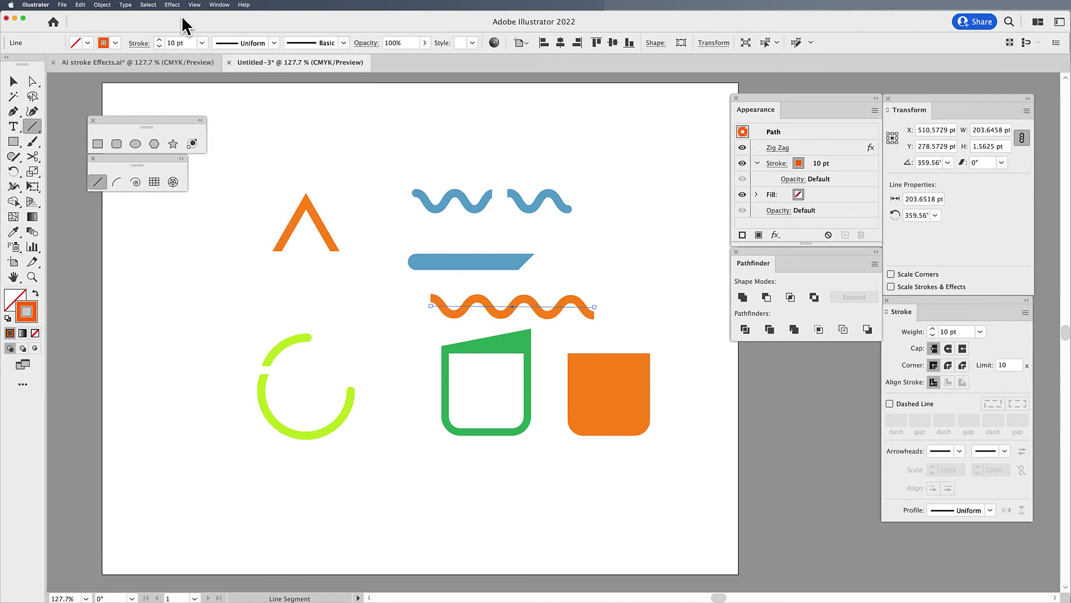
left_click(16, 81)
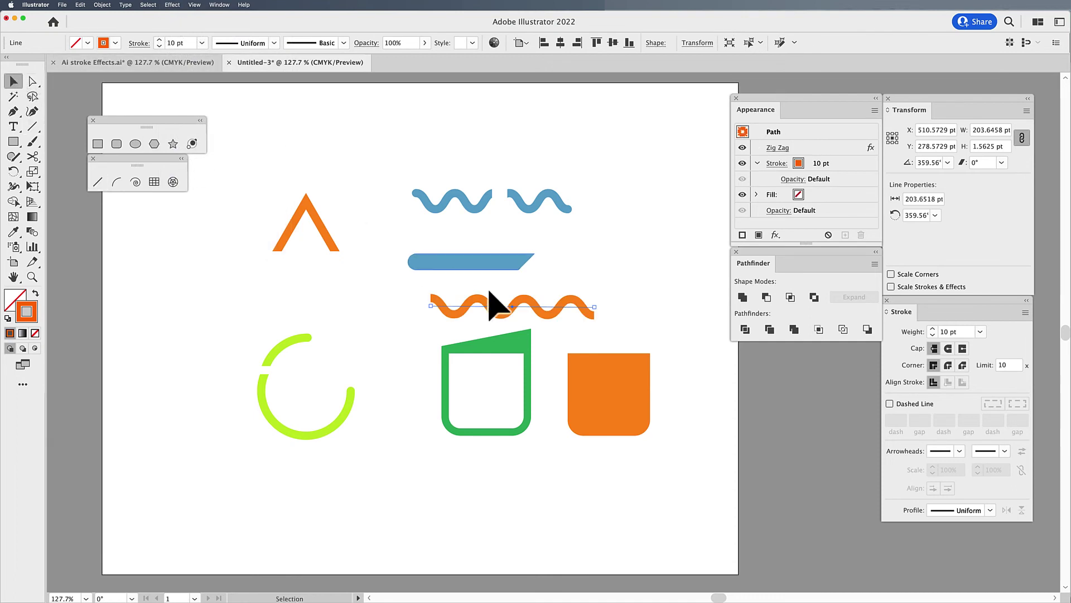
left_click(585, 302)
key("backslash")
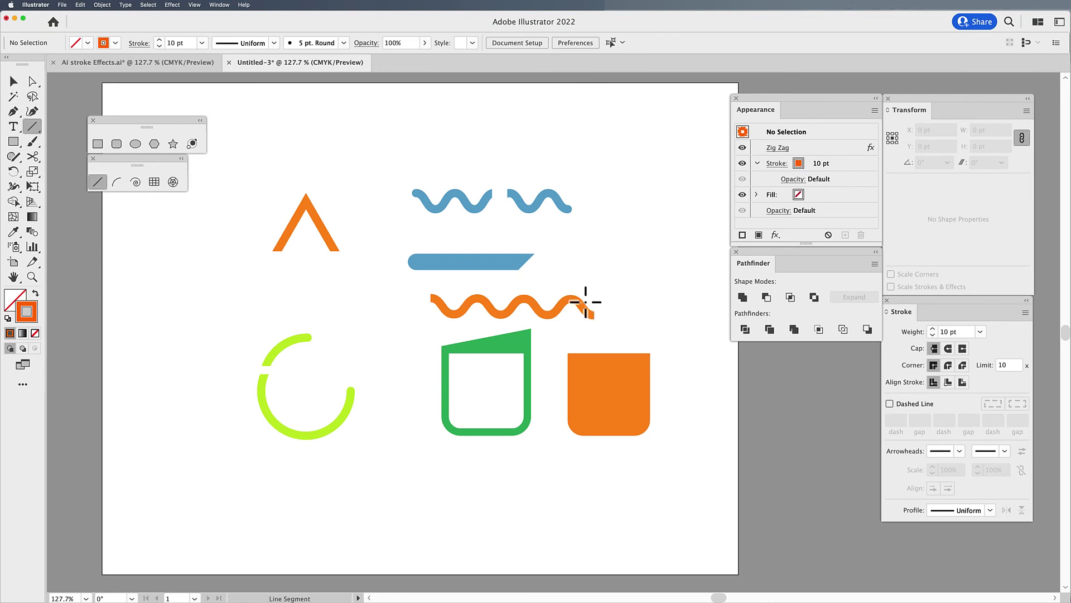
left_click_drag(546, 276, 553, 337)
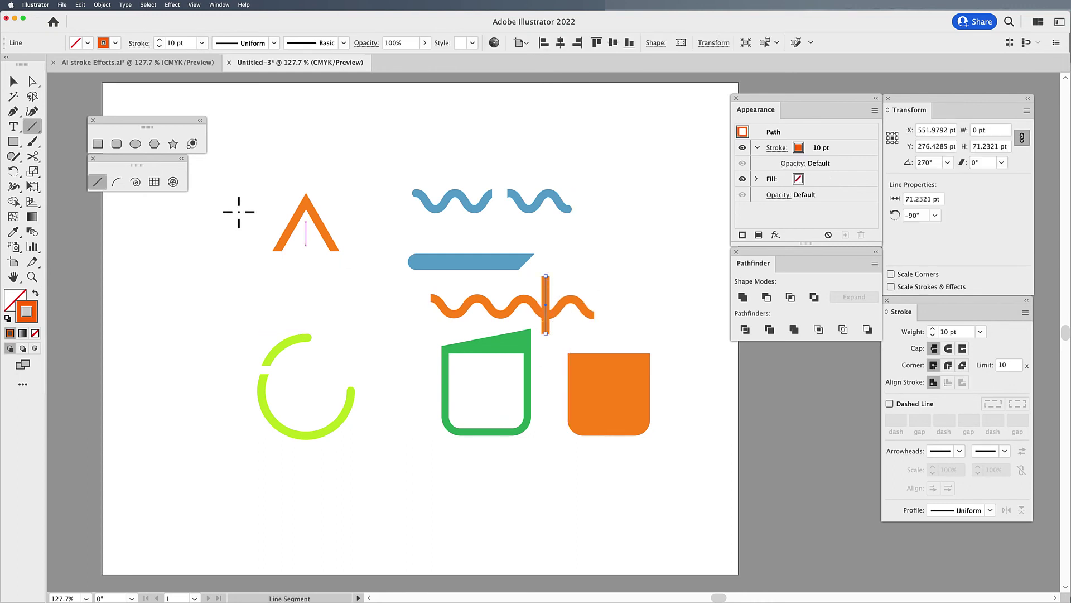
Step: Try Pathfinder Divide on the zig-zag wave and vertical line, dismissing the no-results alert
left_click(15, 83)
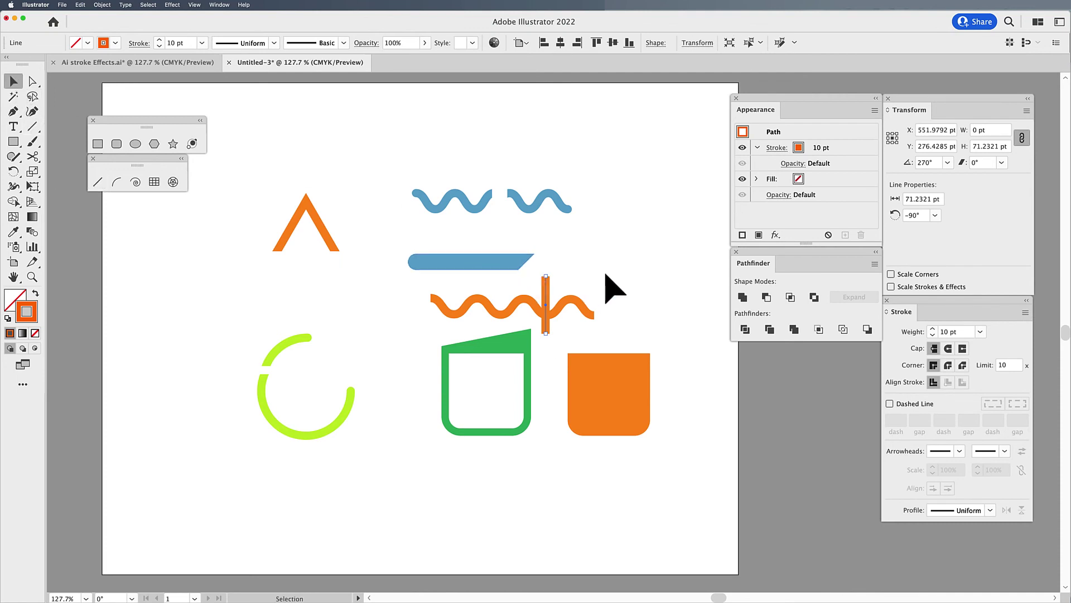
left_click(535, 310, "shift")
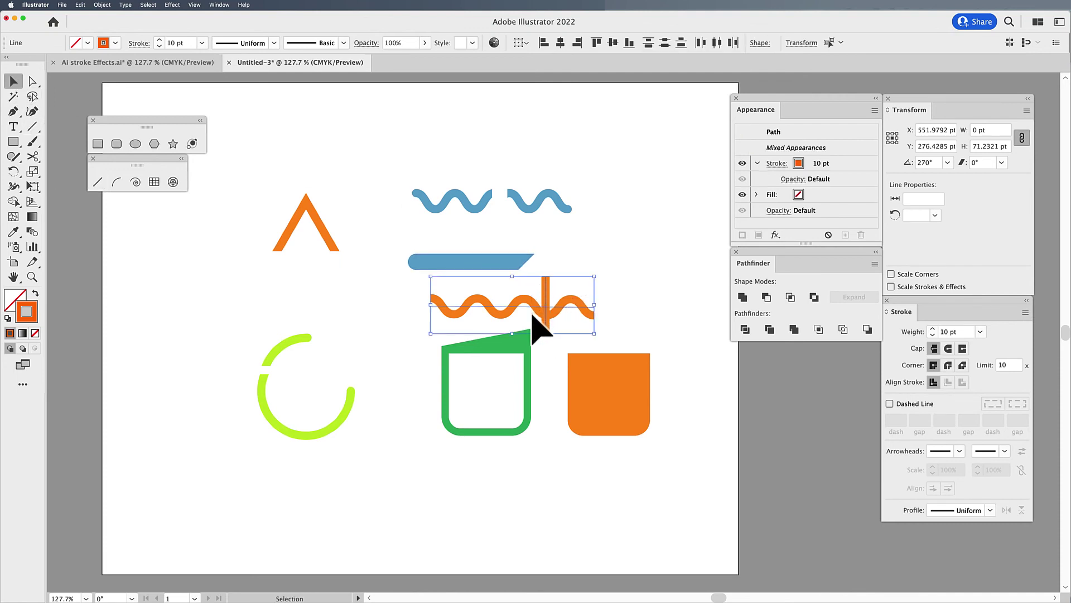
left_click(746, 331)
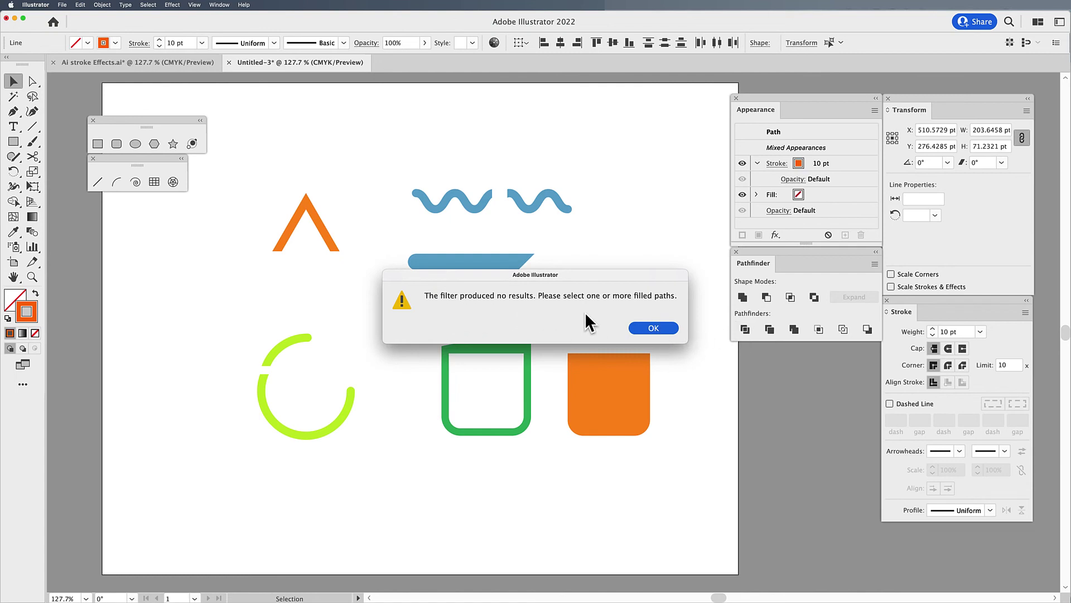
left_click(666, 328)
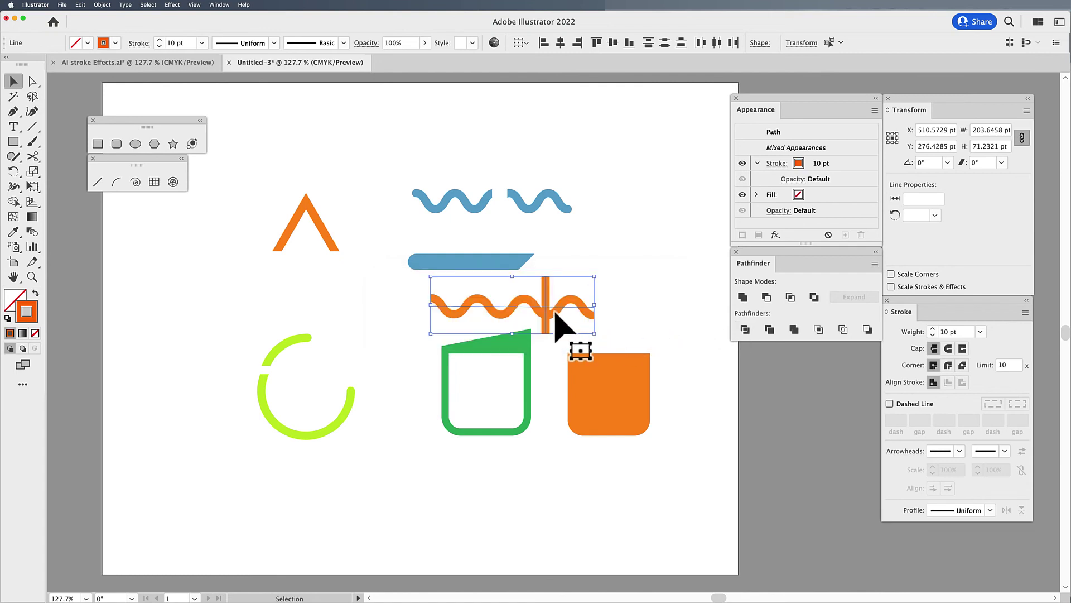
Step: Move the wave and line about 58 pt up-right and retry Divide, which fails again
left_click_drag(573, 307, 649, 298)
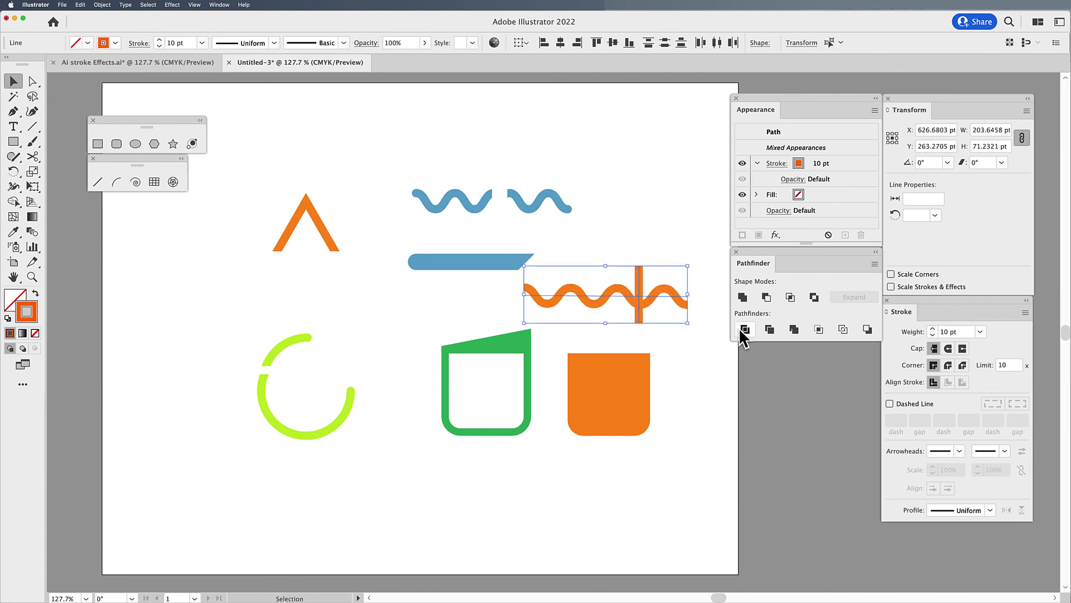
left_click(743, 330)
left_click(651, 328)
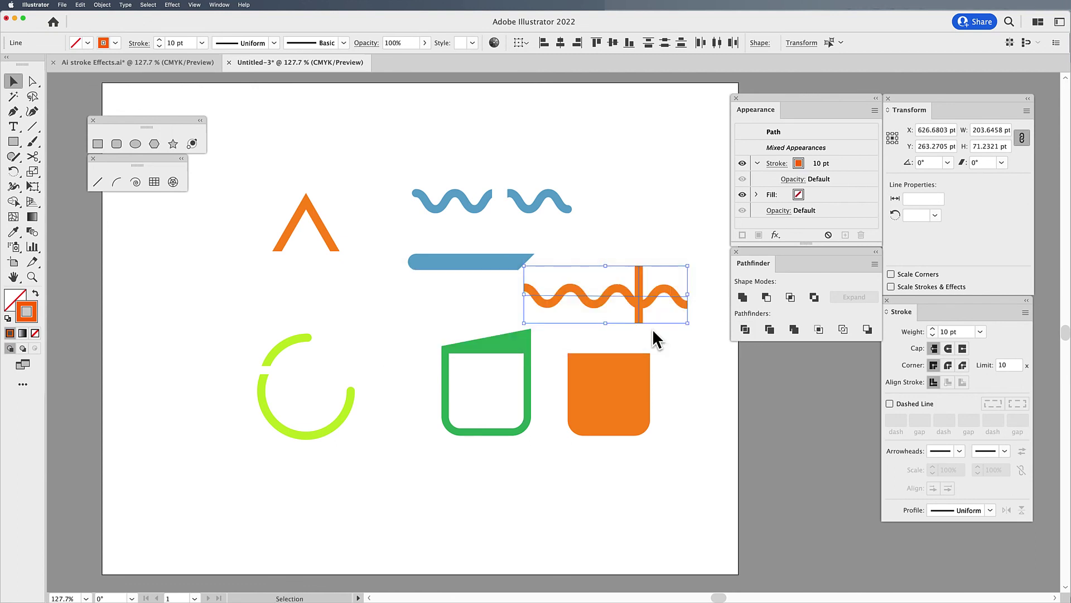
left_click(664, 239)
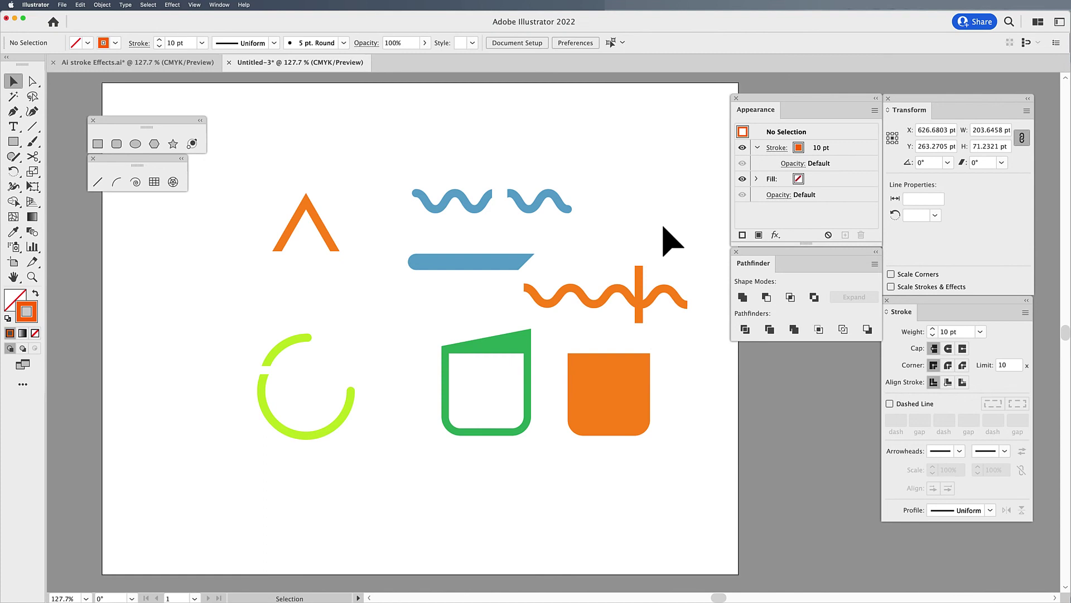
left_click(594, 298)
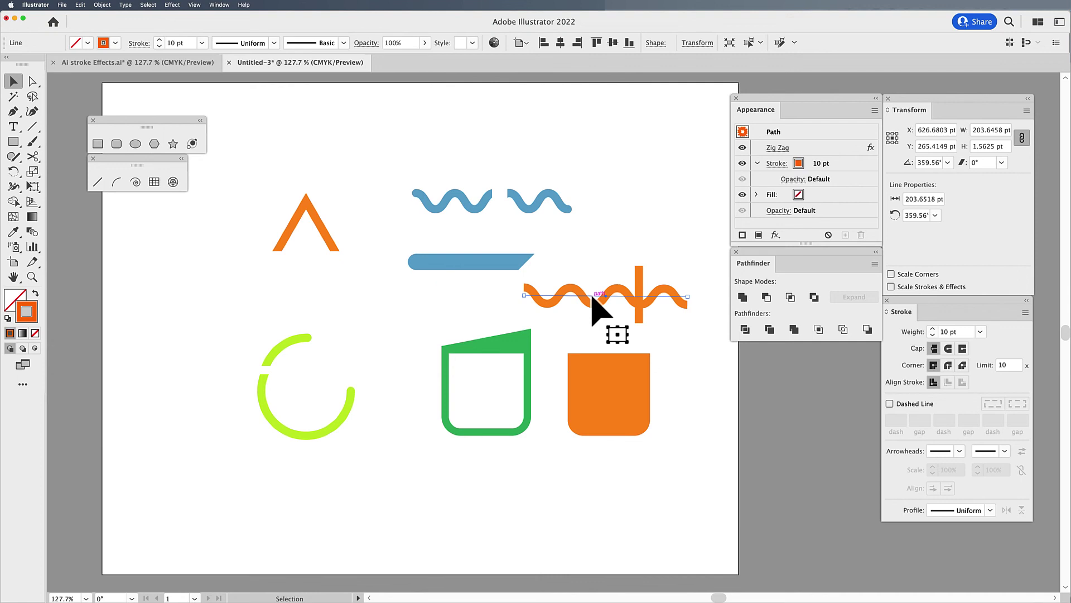
left_click(461, 302)
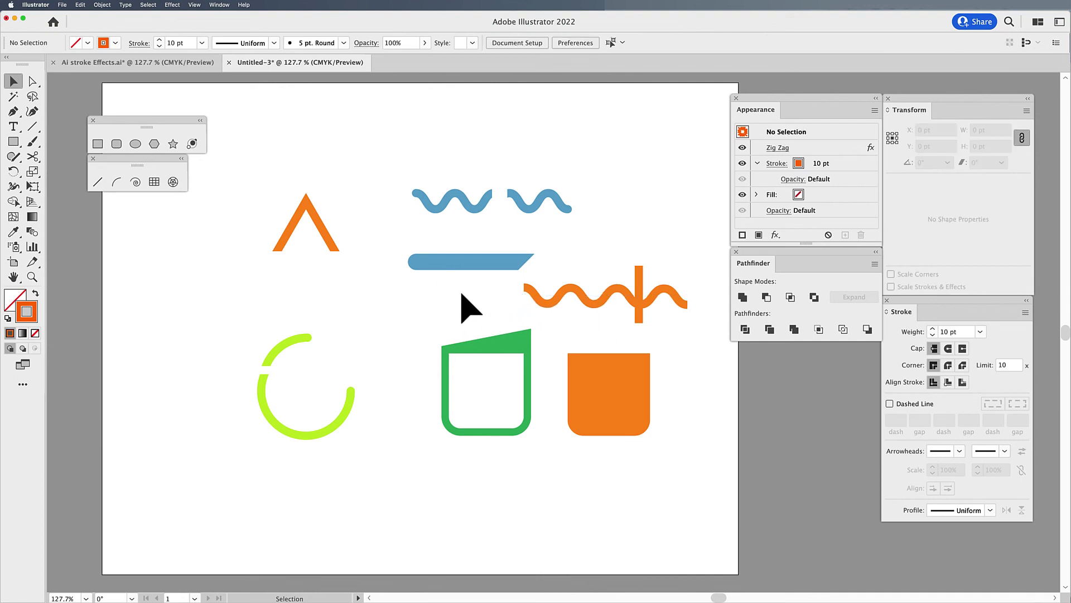
Step: Drag the orange zig-zag wave left beneath the orange chevron, away from the vertical line
left_click(468, 266)
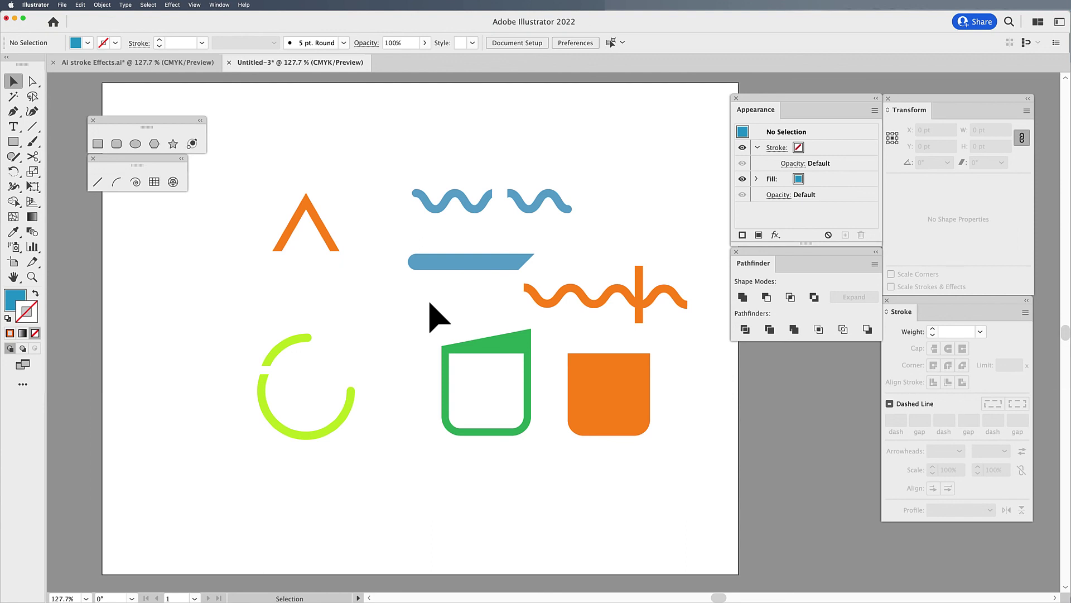
left_click(587, 299)
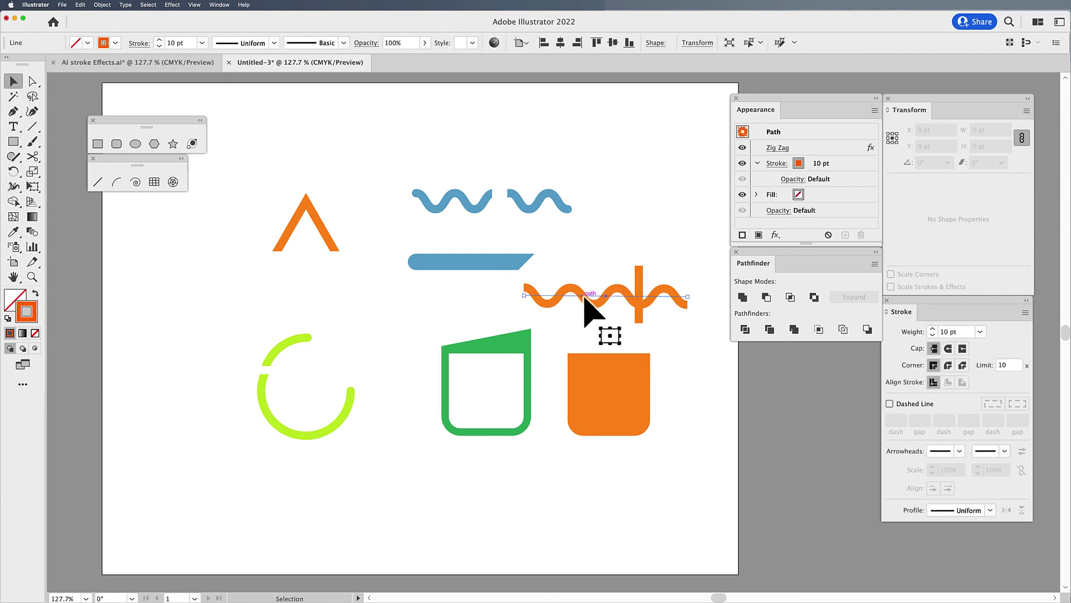
left_click_drag(588, 298, 382, 306)
left_click(107, 3)
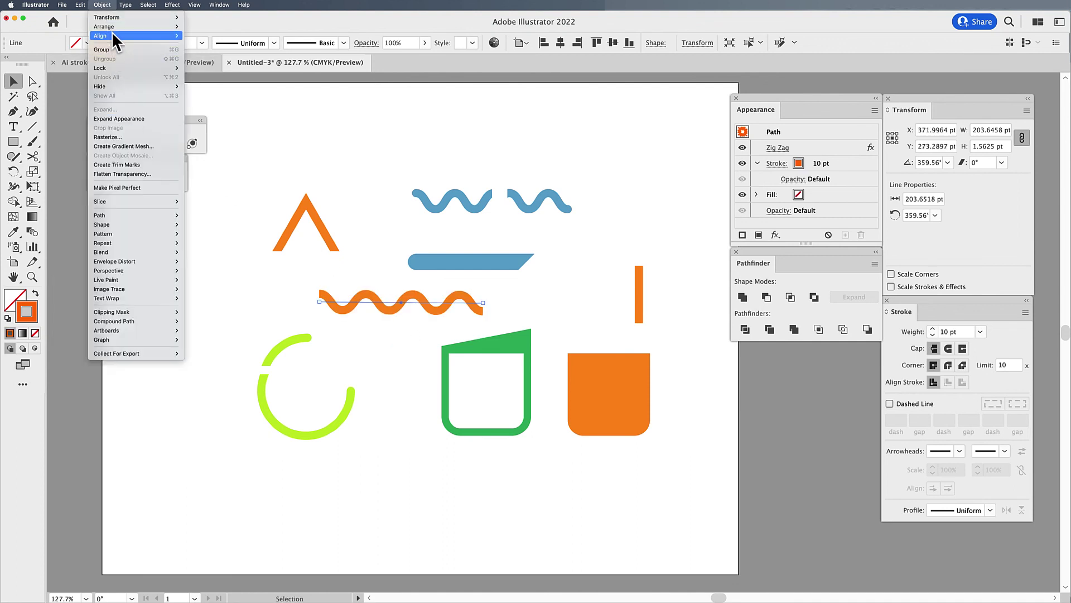
left_click(104, 6)
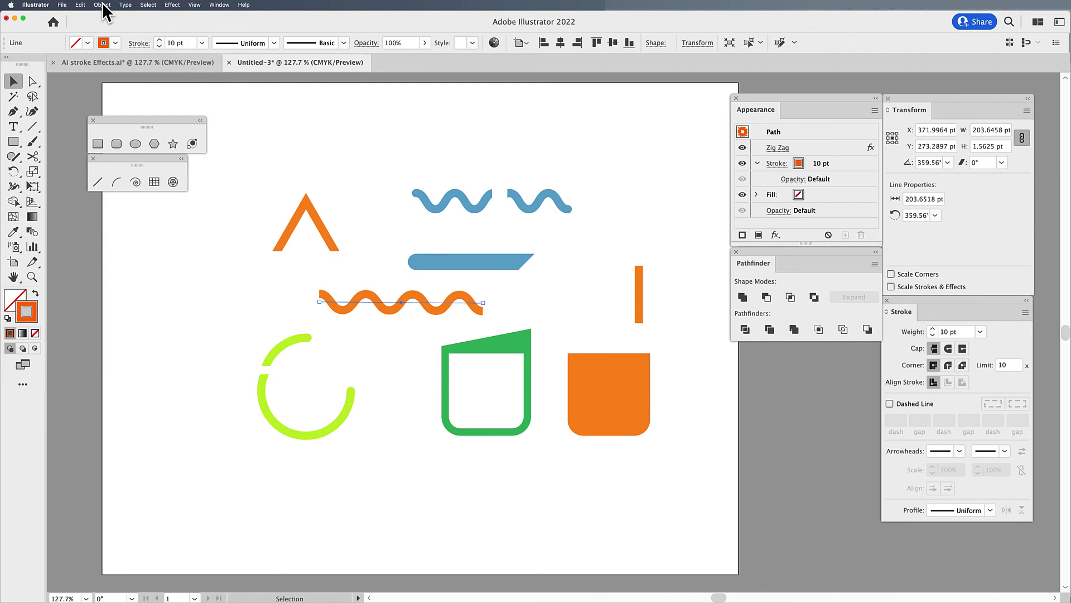
Step: Nudge the zig-zag further left, browsing Object > Path and Expand Appearance without applying
left_click(103, 5)
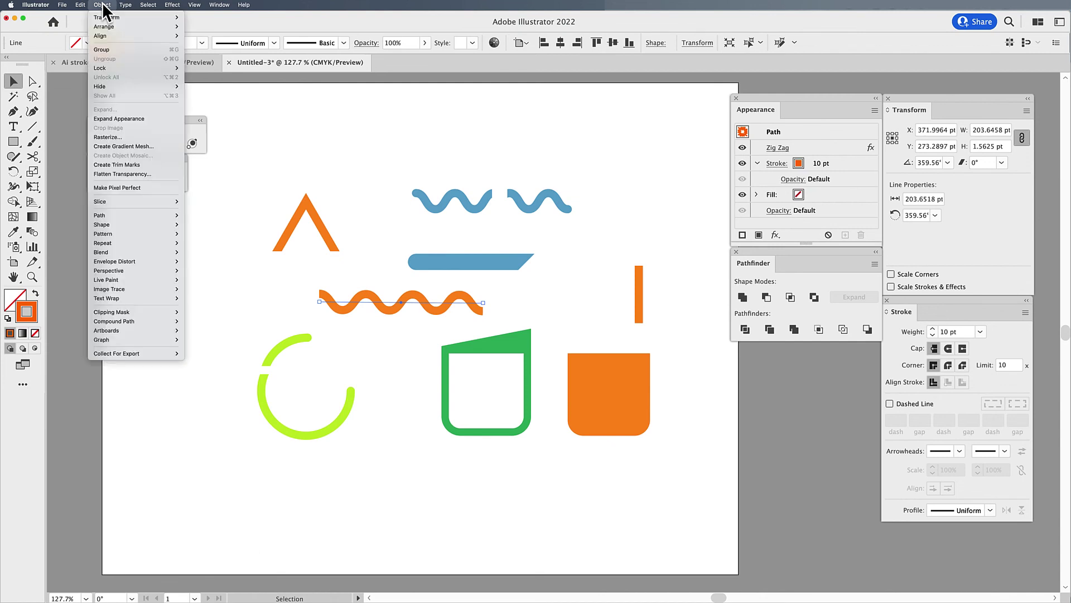
mouse_move(109, 214)
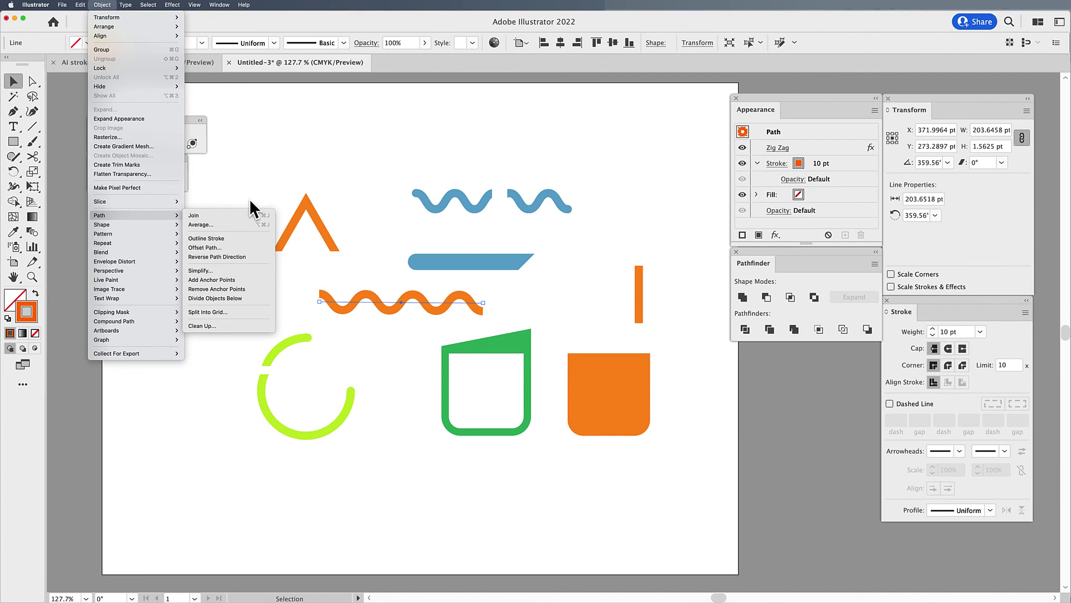
left_click(270, 178)
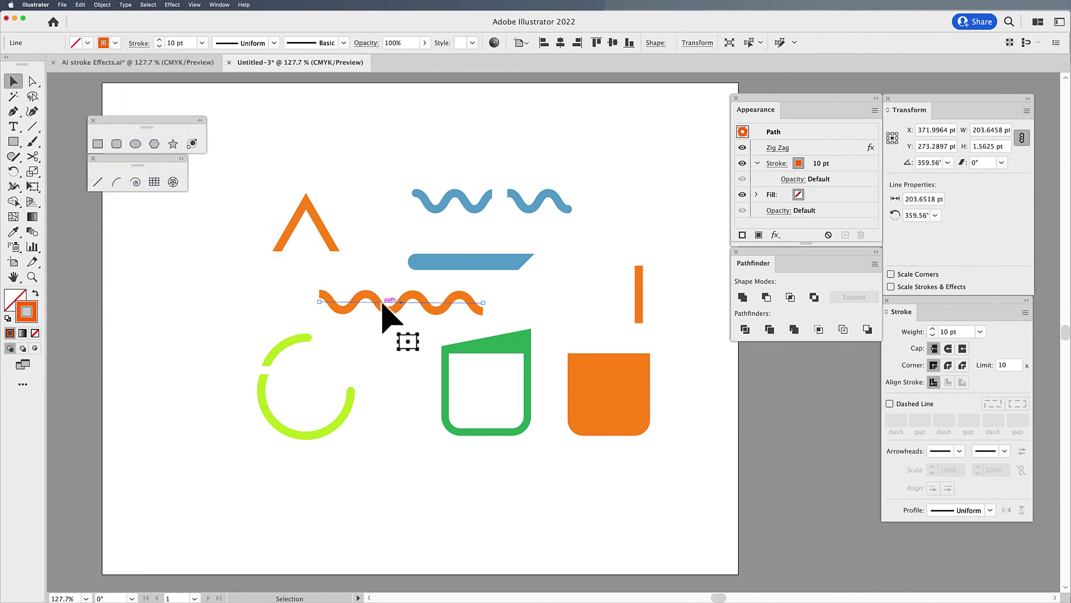
left_click_drag(383, 308, 349, 302)
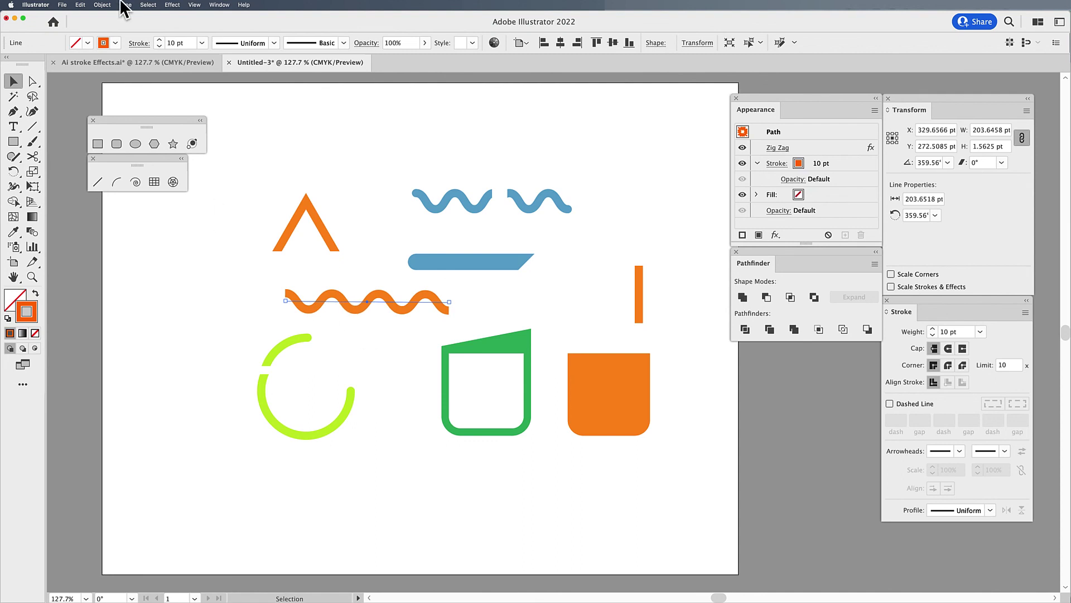
left_click(103, 5)
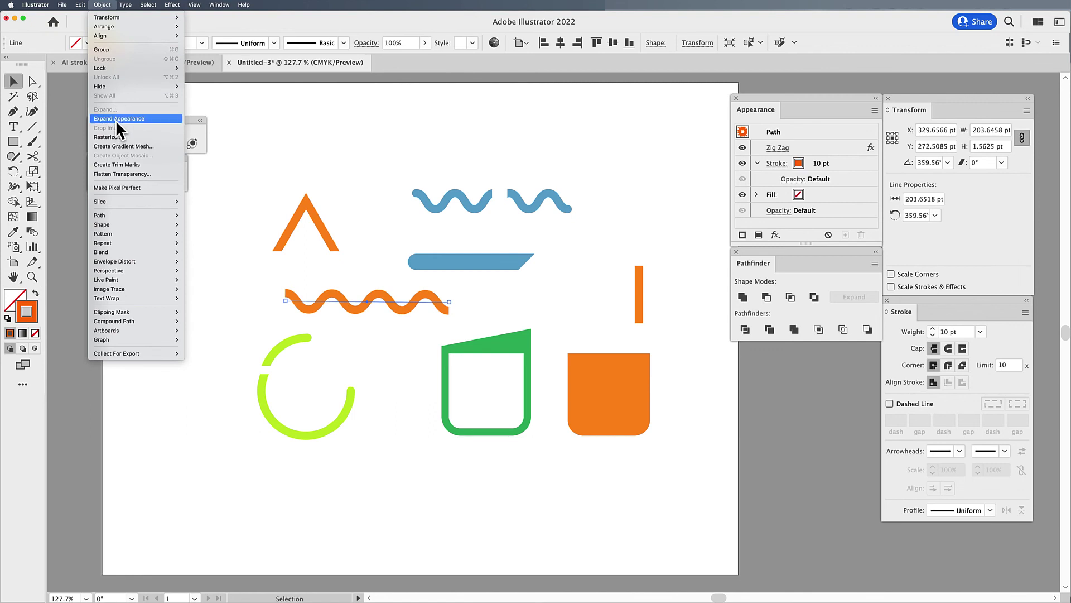
left_click(105, 5)
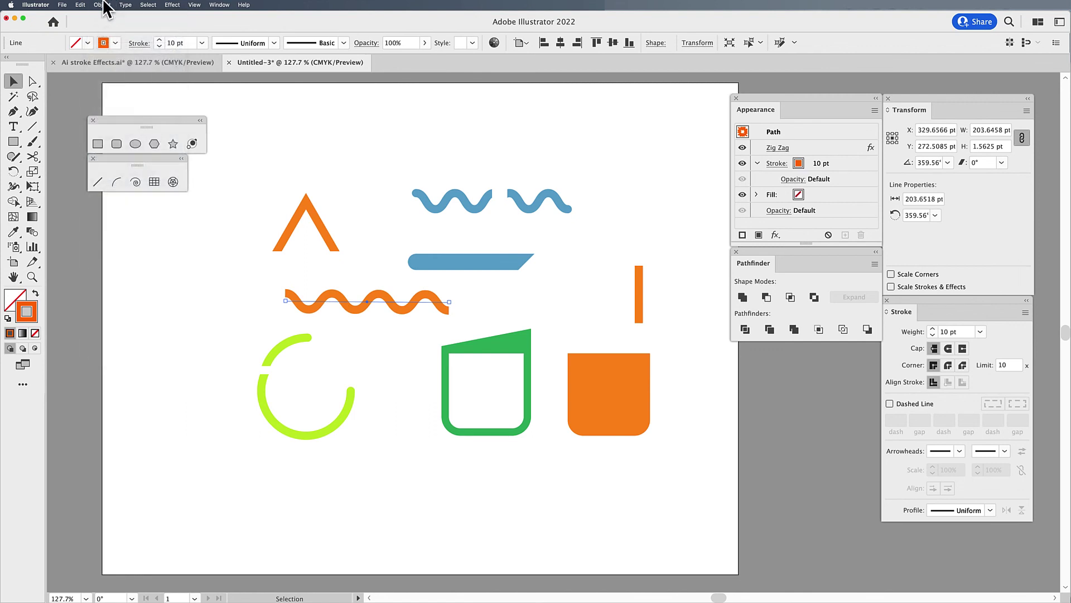
left_click(223, 266)
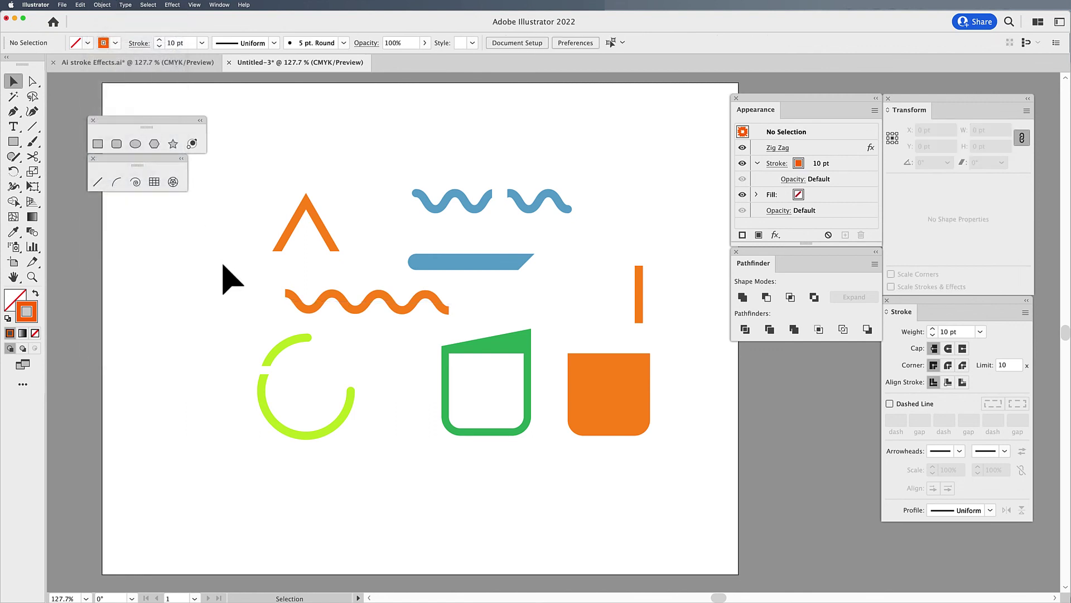